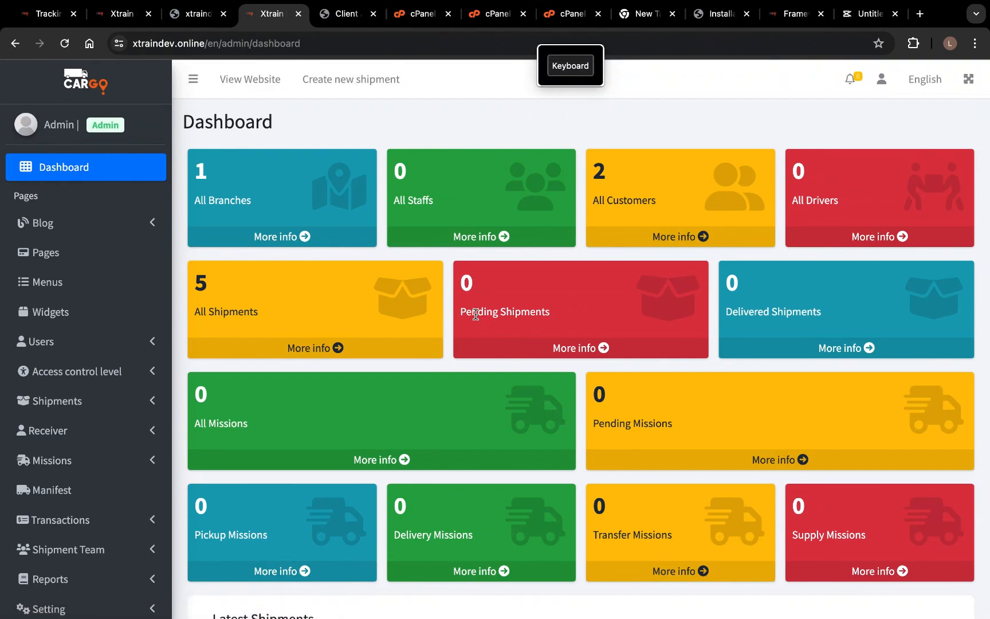
- Review the dashboard totals and Latest Shipments table, then expand the Receiver menu
{"action": "scroll", "coordinate": [336, 229], "scroll_direction": "down", "scroll_amount": 4}
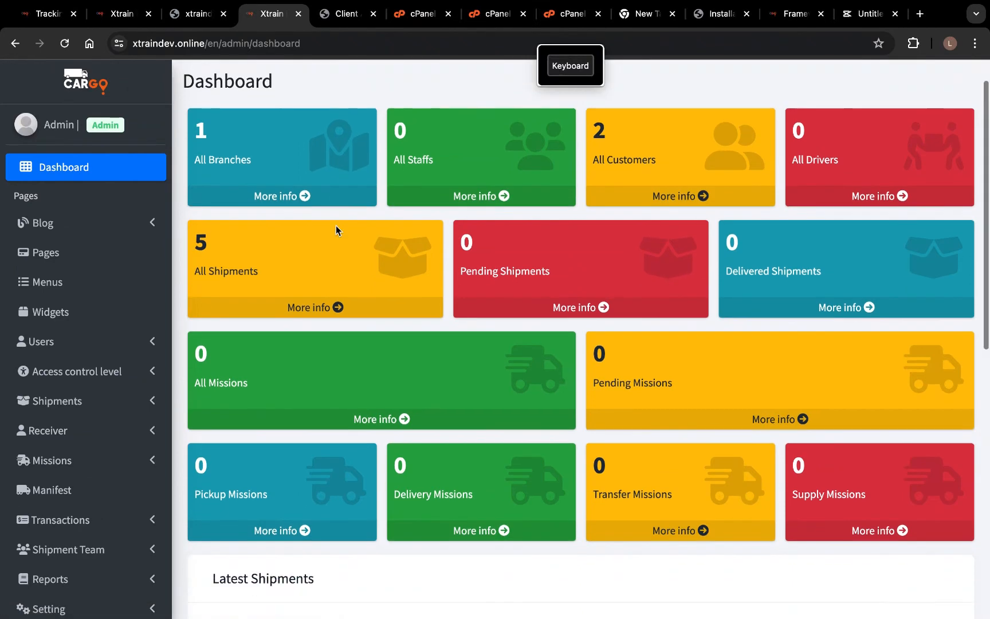
{"action": "scroll", "coordinate": [394, 275], "scroll_direction": "down", "scroll_amount": 3}
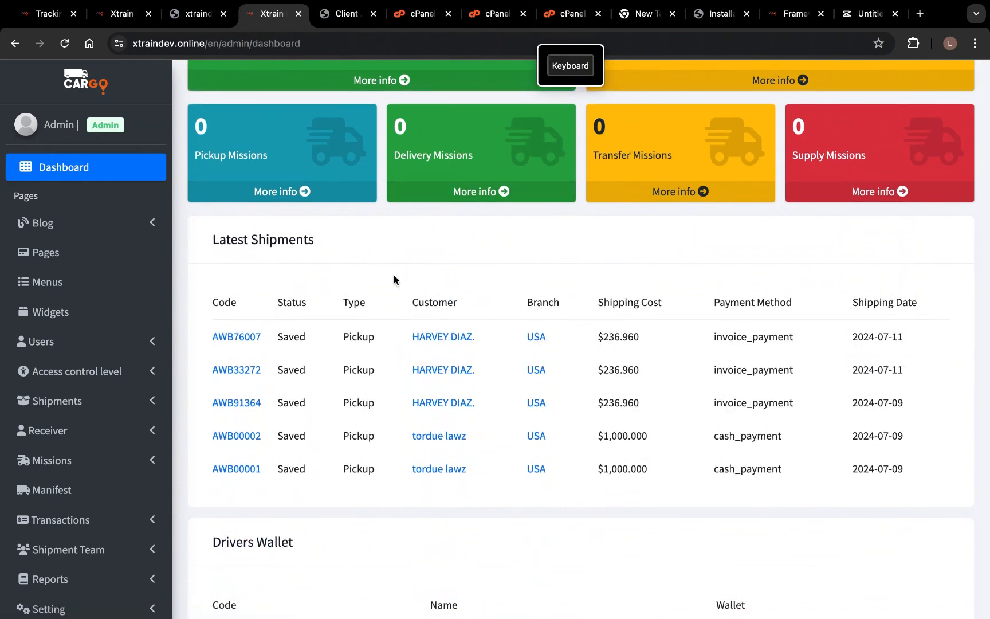
{"action": "scroll", "coordinate": [377, 251], "scroll_direction": "up", "scroll_amount": 1}
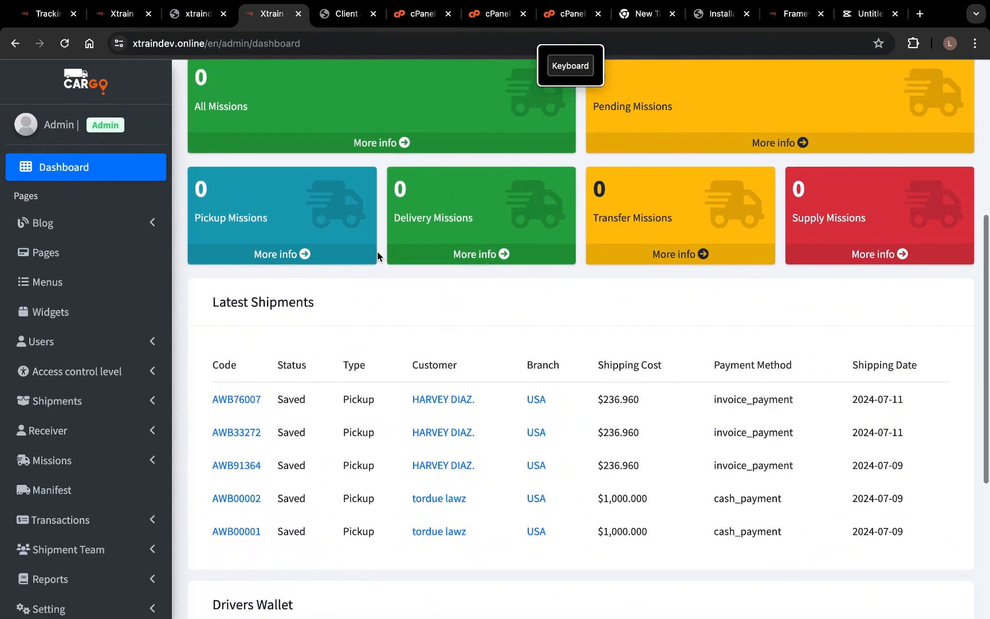
{"action": "scroll", "coordinate": [377, 252], "scroll_direction": "up", "scroll_amount": 2}
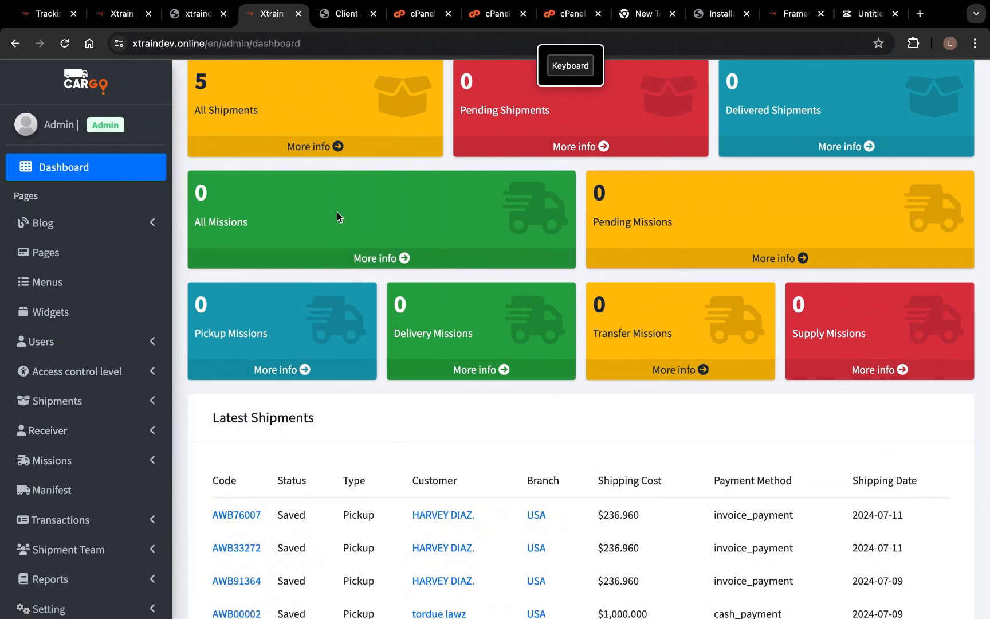
{"action": "scroll", "coordinate": [337, 213], "scroll_direction": "up", "scroll_amount": 3}
{"action": "scroll", "coordinate": [337, 212], "scroll_direction": "up", "scroll_amount": 1}
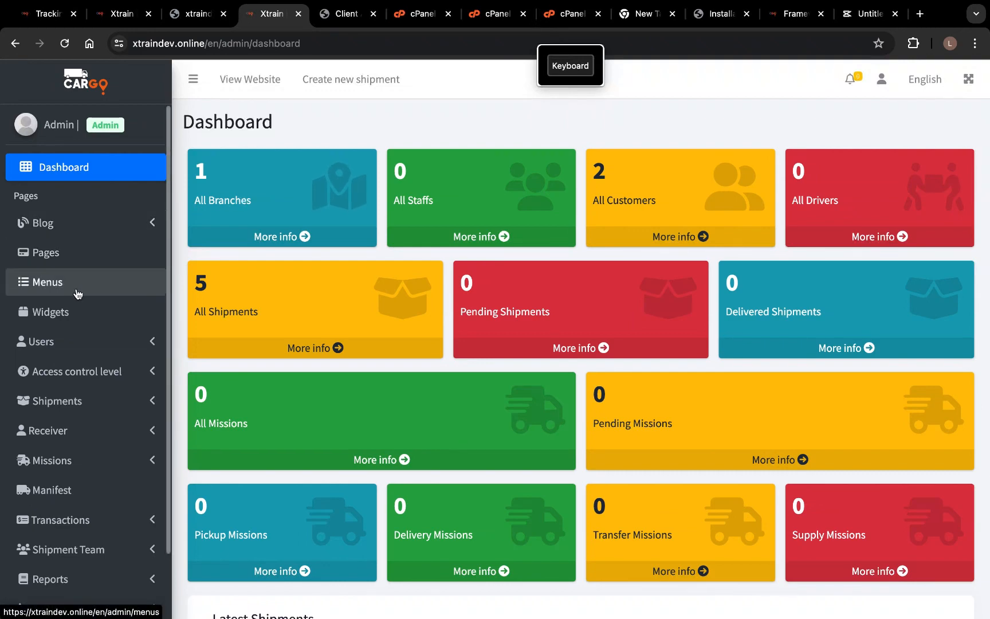
{"action": "scroll", "coordinate": [79, 334], "scroll_direction": "down", "scroll_amount": 1}
{"action": "scroll", "coordinate": [79, 334], "scroll_direction": "down", "scroll_amount": 2}
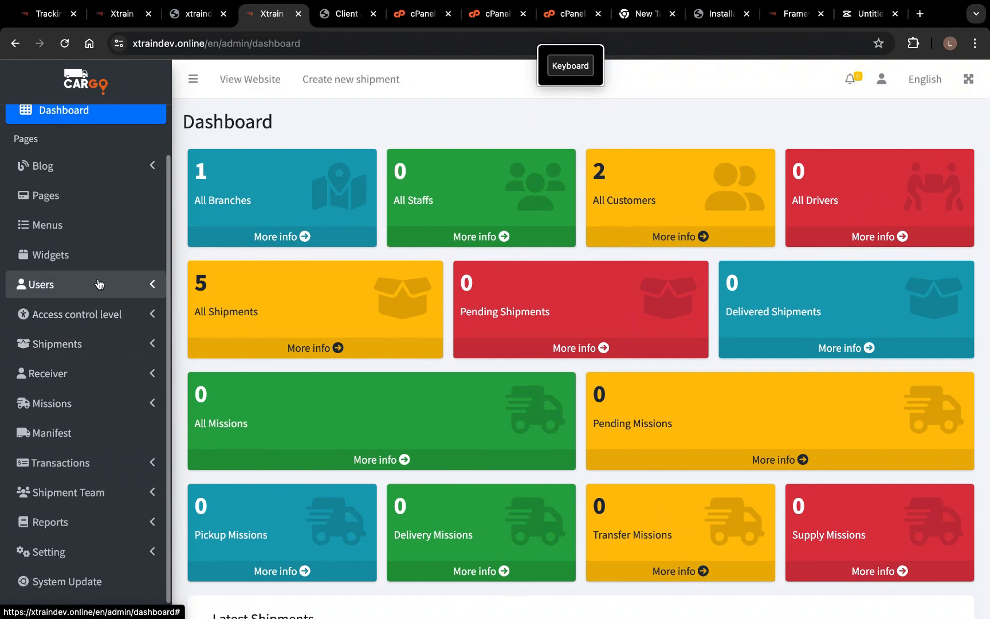
{"action": "scroll", "coordinate": [79, 380], "scroll_direction": "down", "scroll_amount": 1}
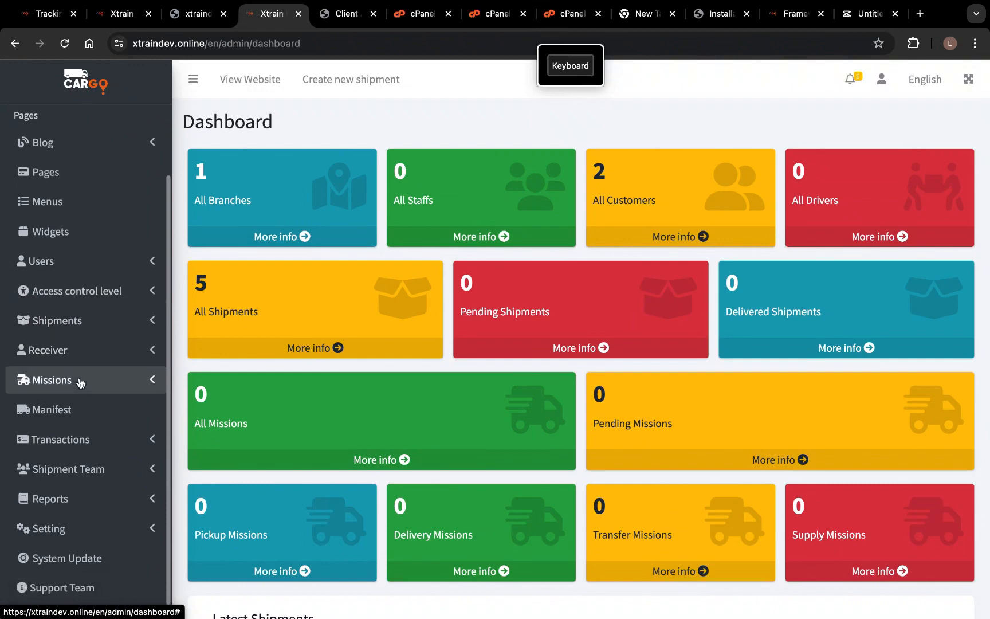
{"action": "left_click", "coordinate": [101, 355]}
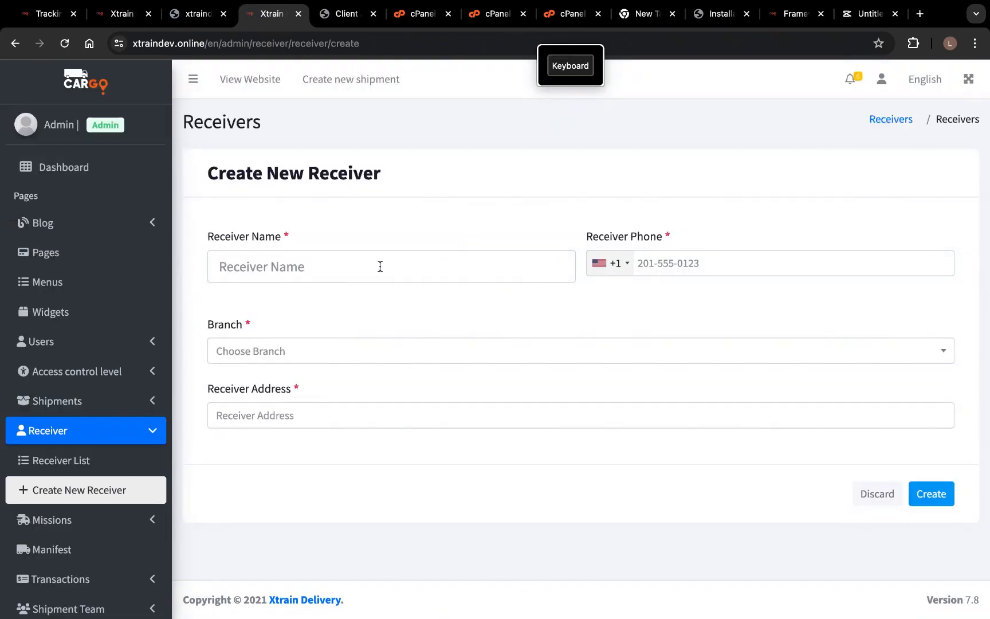
- Try the receiver form's name field and view the Branch dropdown choices
{"action": "left_click", "coordinate": [380, 267]}
{"action": "left_click", "coordinate": [466, 188]}
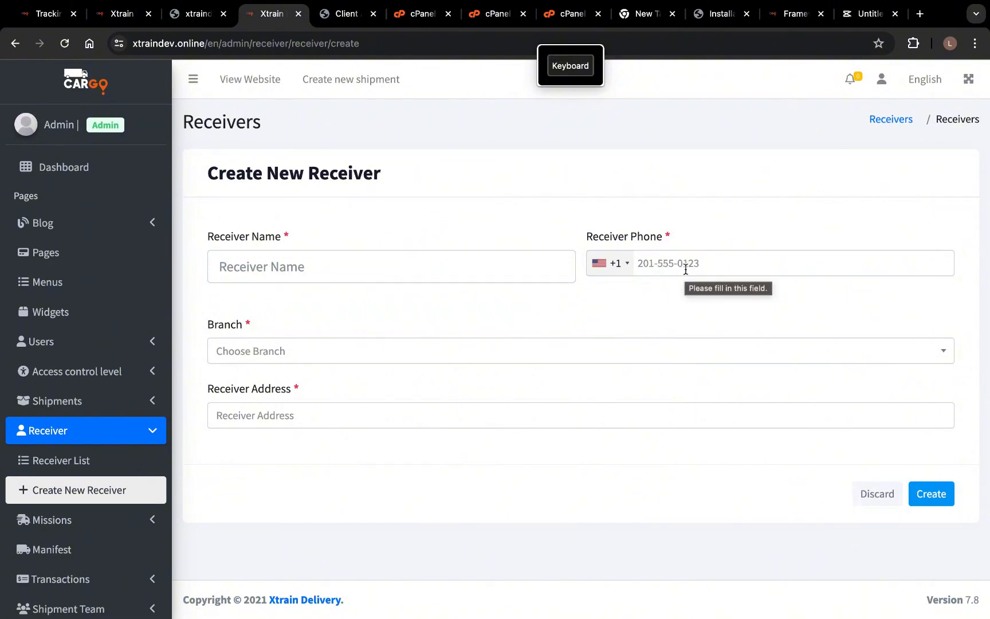
{"action": "left_click", "coordinate": [424, 361]}
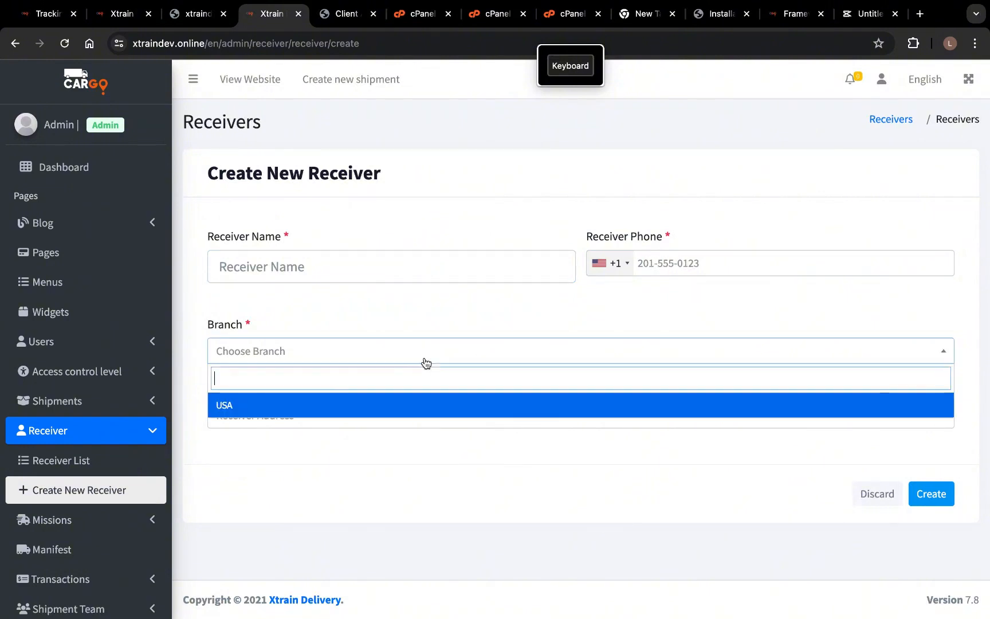
{"action": "left_click", "coordinate": [433, 265]}
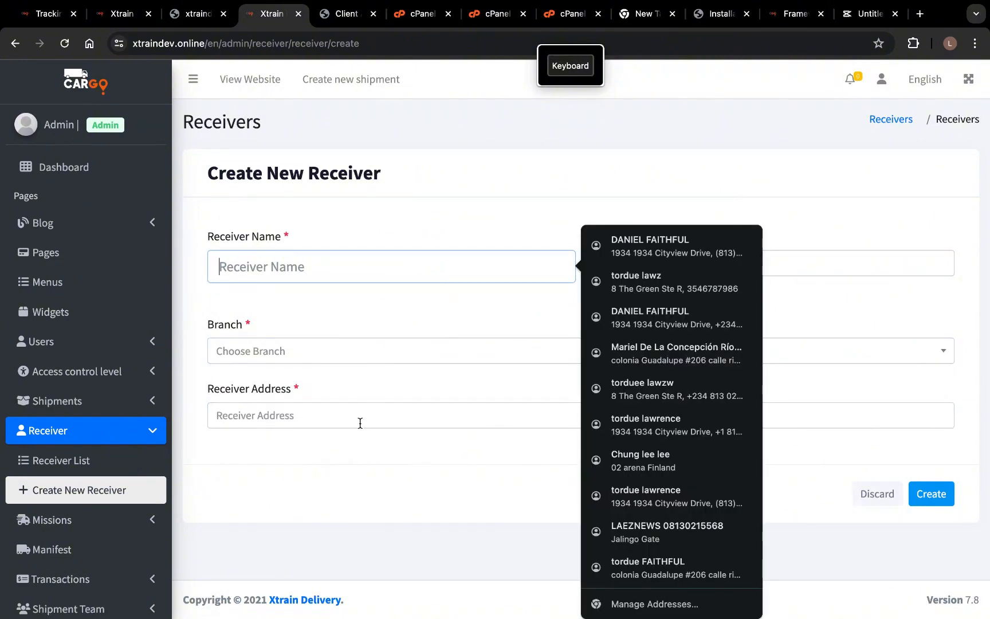
{"action": "left_click", "coordinate": [353, 467]}
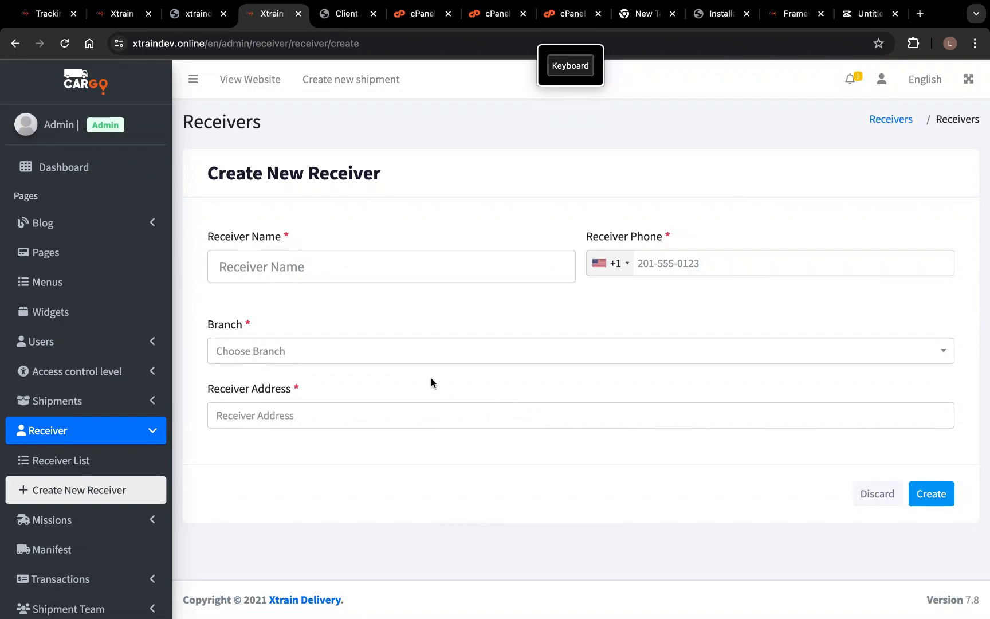
- Scroll the receiver form, then toggle the Users and Shipments sidebar groups
{"action": "scroll", "coordinate": [73, 442], "scroll_direction": "down", "scroll_amount": 3}
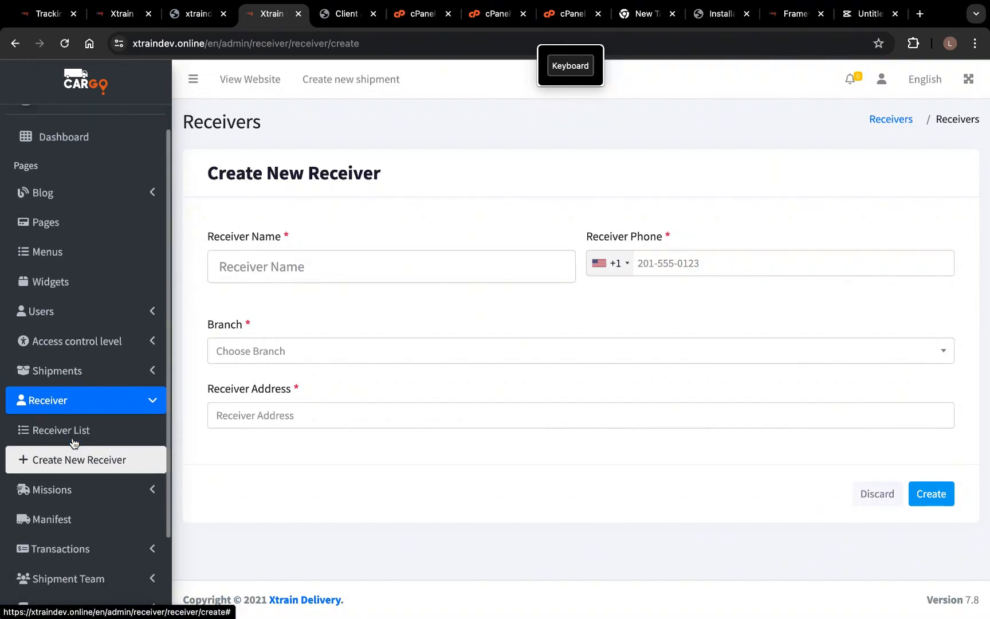
{"action": "scroll", "coordinate": [73, 441], "scroll_direction": "down", "scroll_amount": 3}
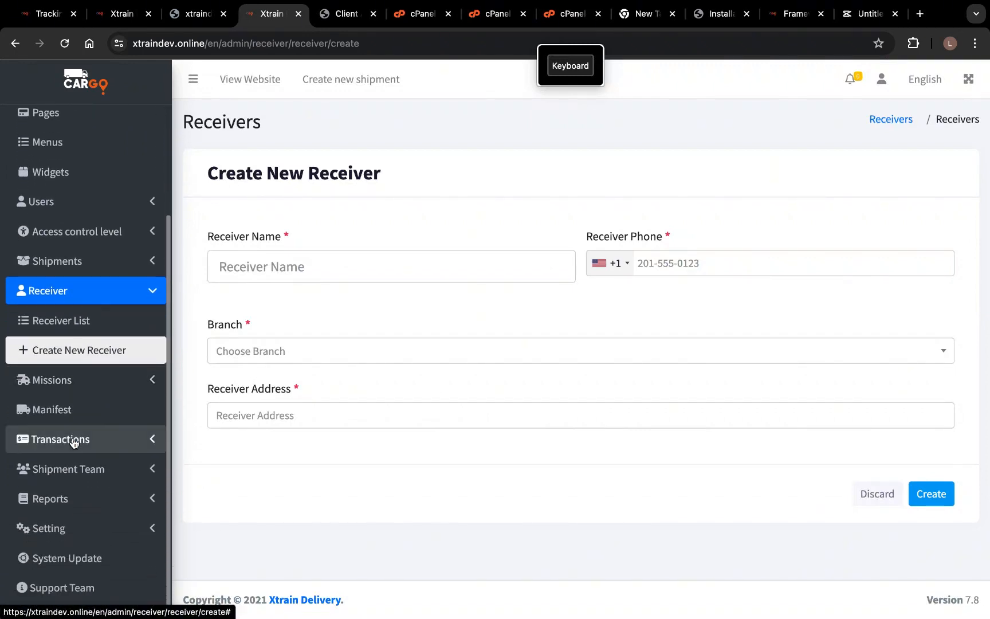
{"action": "scroll", "coordinate": [73, 442], "scroll_direction": "up", "scroll_amount": 2}
{"action": "scroll", "coordinate": [73, 442], "scroll_direction": "up", "scroll_amount": 4}
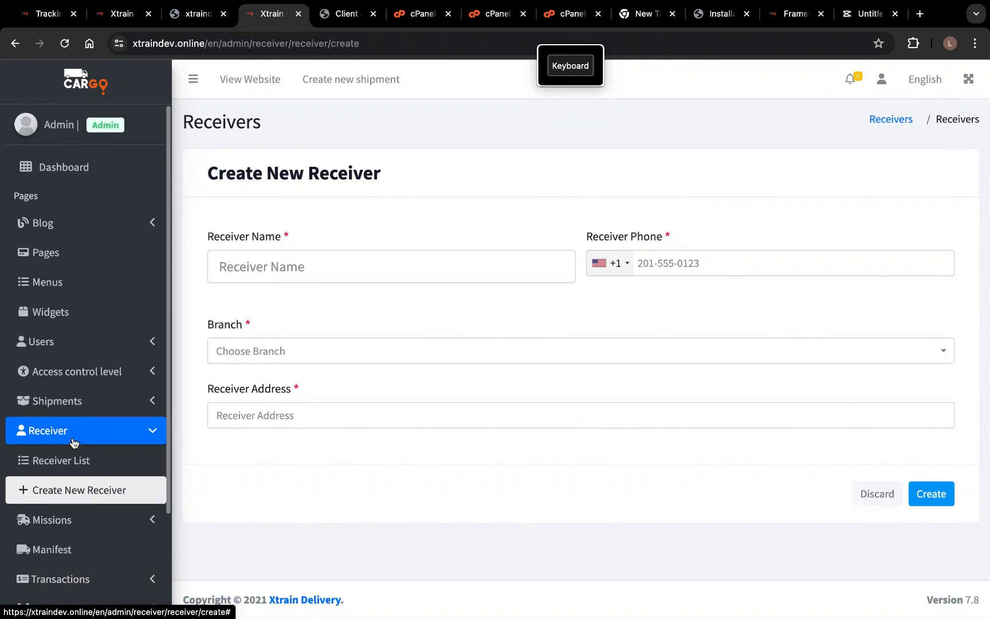
{"action": "left_click", "coordinate": [133, 353]}
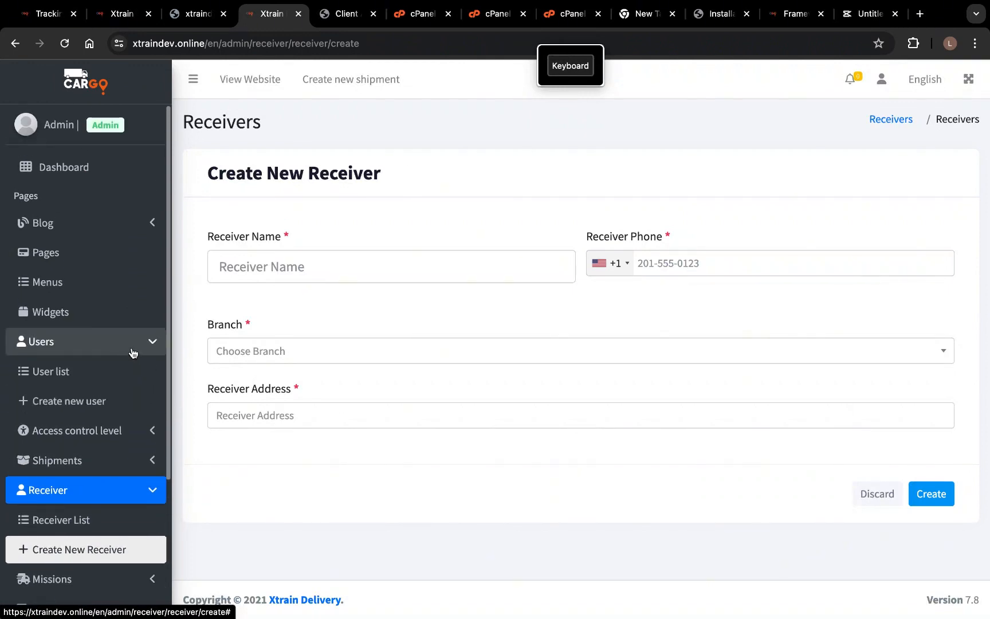
{"action": "left_click", "coordinate": [135, 344]}
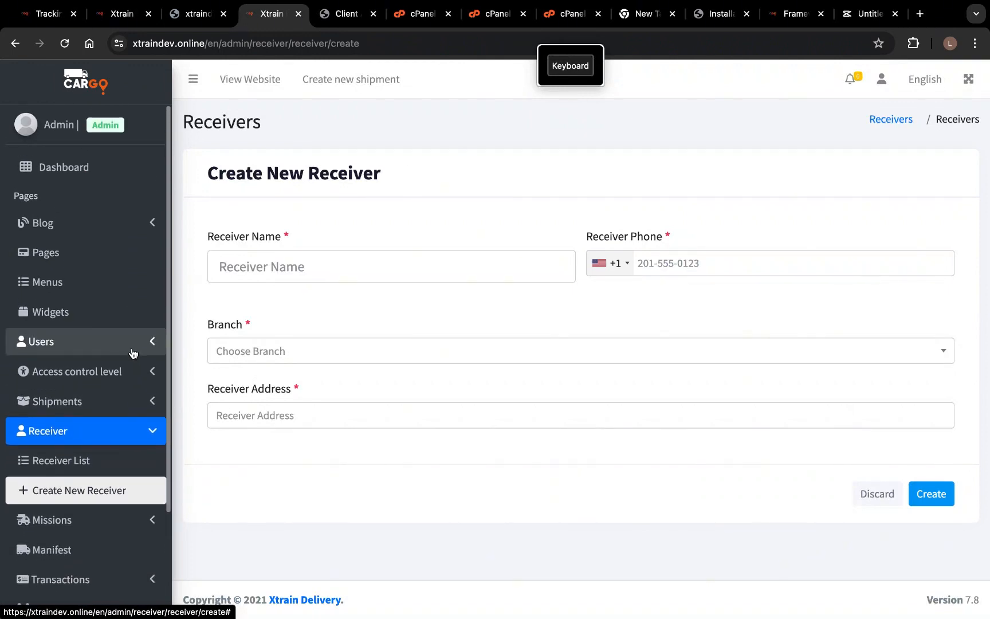
{"action": "left_click", "coordinate": [152, 401]}
{"action": "left_click", "coordinate": [152, 401]}
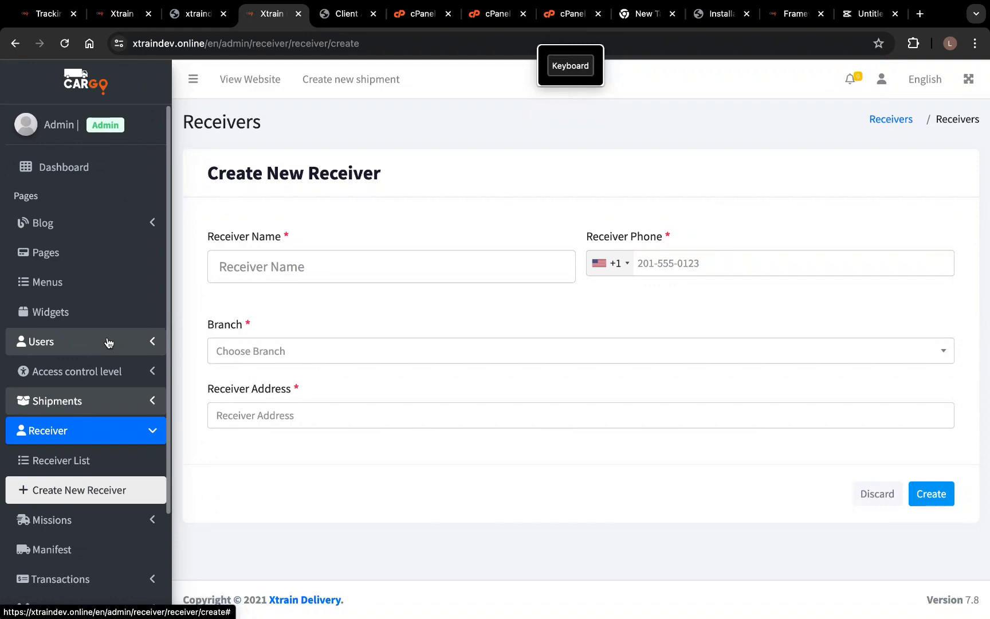
- Look over the user list with its single admin account, then expand Shipments
{"action": "left_click", "coordinate": [129, 344]}
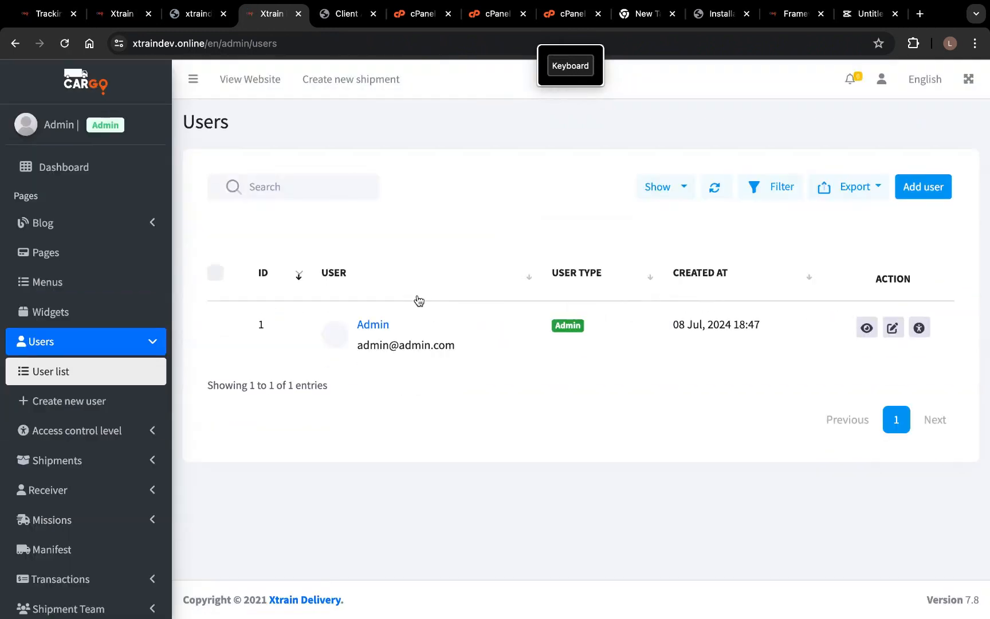
{"action": "scroll", "coordinate": [122, 404], "scroll_direction": "down", "scroll_amount": 2}
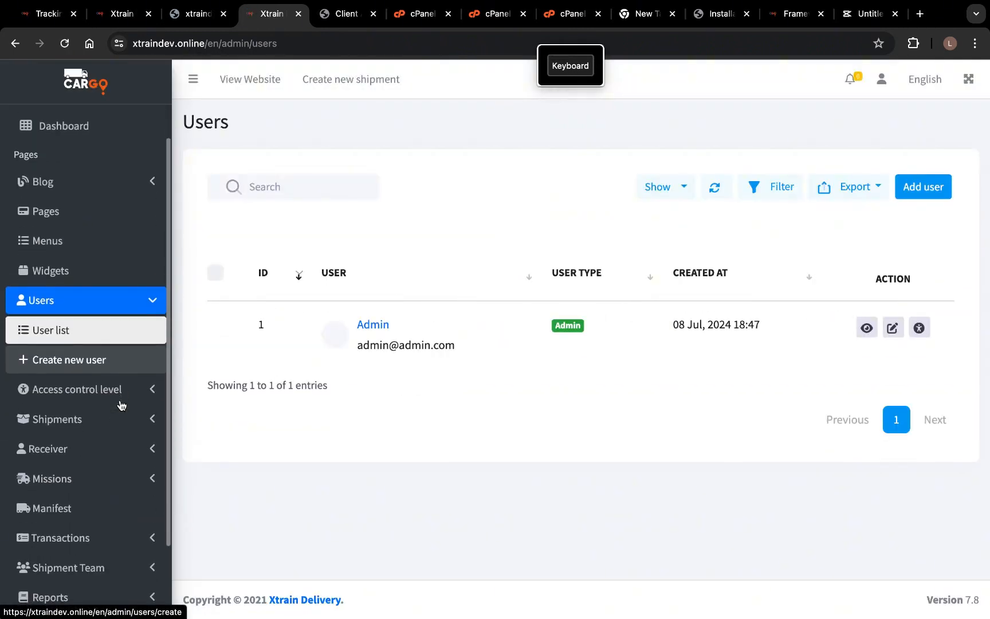
{"action": "scroll", "coordinate": [109, 405], "scroll_direction": "down", "scroll_amount": 2}
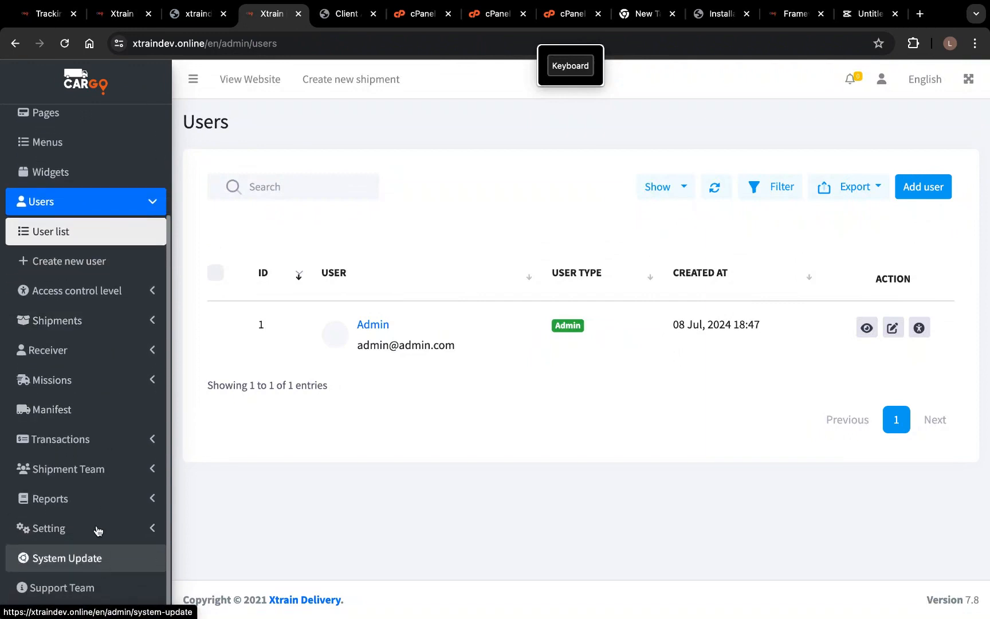
{"action": "scroll", "coordinate": [97, 552], "scroll_direction": "up", "scroll_amount": 3}
{"action": "scroll", "coordinate": [99, 491], "scroll_direction": "up", "scroll_amount": 3}
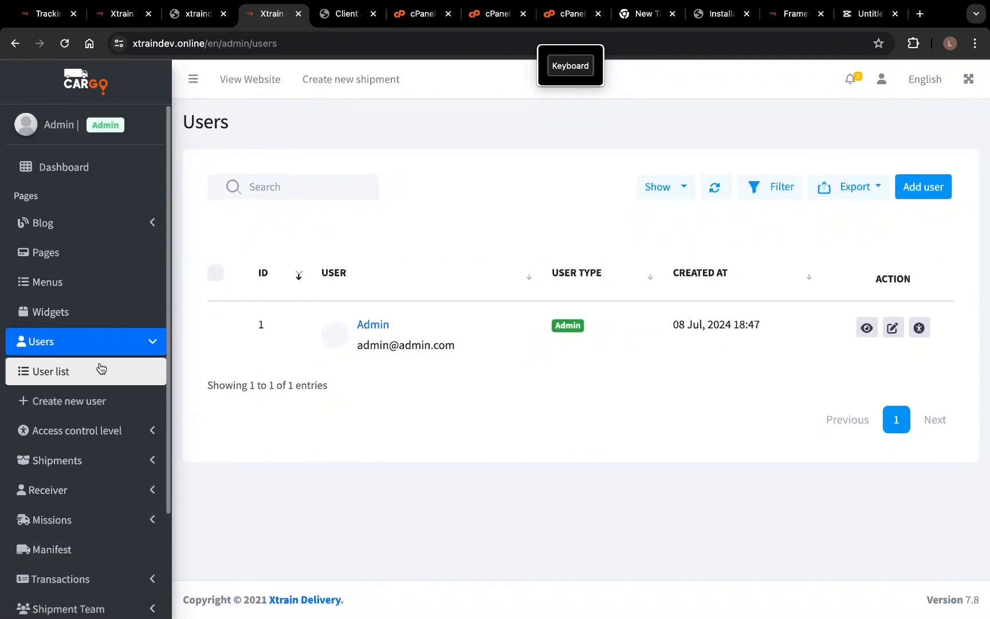
{"action": "scroll", "coordinate": [119, 472], "scroll_direction": "down", "scroll_amount": 1}
{"action": "scroll", "coordinate": [119, 476], "scroll_direction": "down", "scroll_amount": 4}
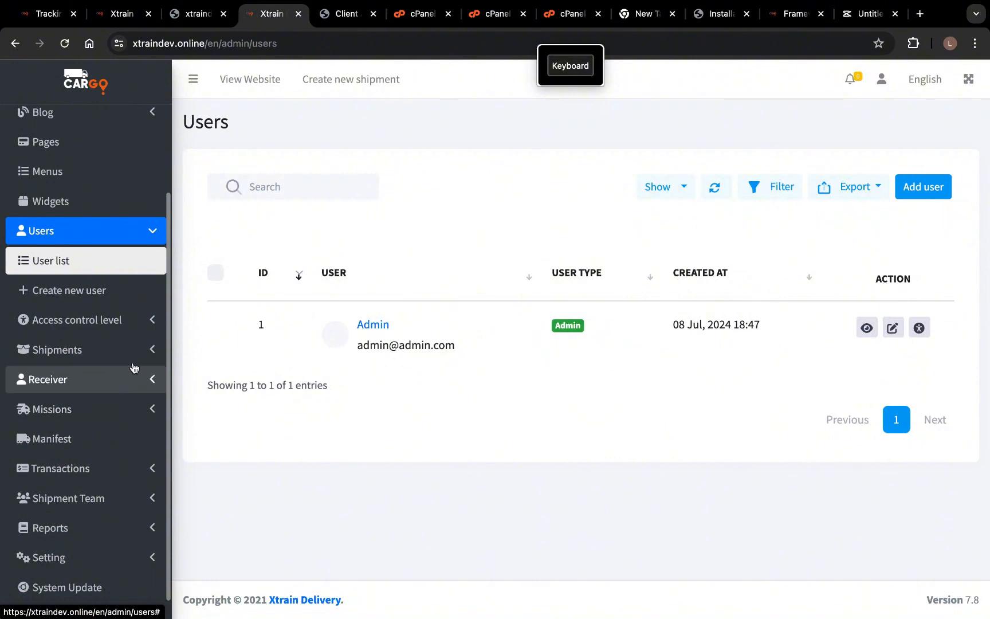
{"action": "left_click", "coordinate": [139, 355]}
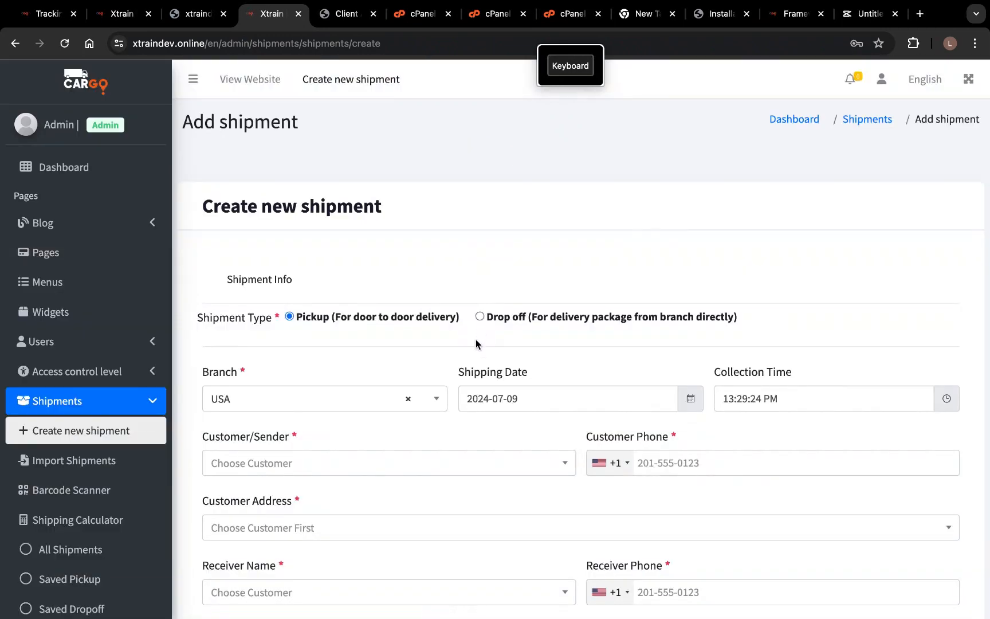
- On the new shipment form, view the To Country and From Country choices without selecting
{"action": "scroll", "coordinate": [464, 375], "scroll_direction": "down", "scroll_amount": 3}
{"action": "scroll", "coordinate": [465, 374], "scroll_direction": "down", "scroll_amount": 5}
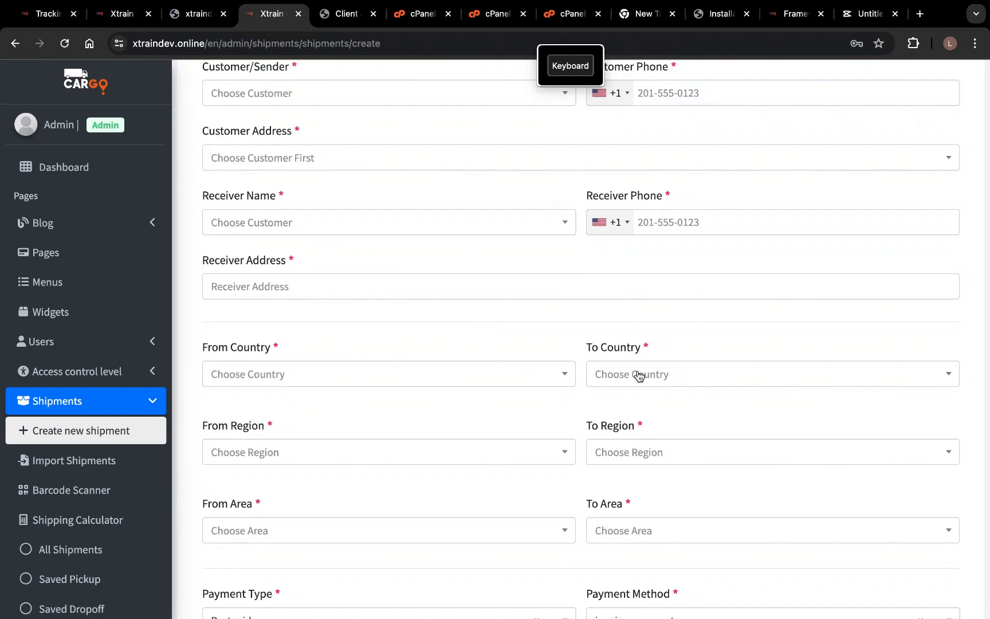
{"action": "left_click", "coordinate": [640, 378]}
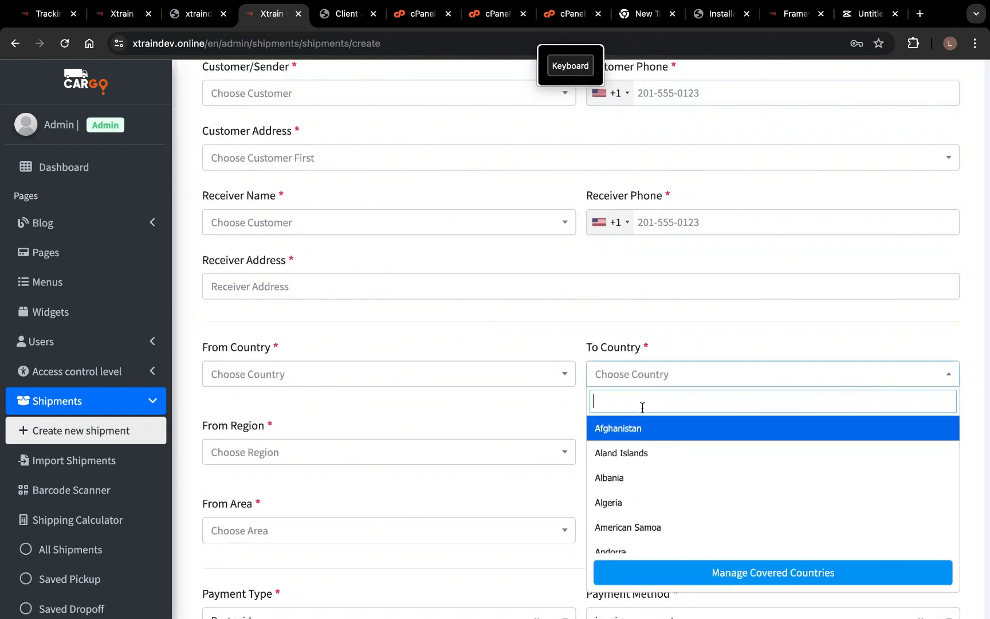
{"action": "scroll", "coordinate": [645, 454], "scroll_direction": "down", "scroll_amount": 3}
{"action": "scroll", "coordinate": [648, 456], "scroll_direction": "down", "scroll_amount": 5}
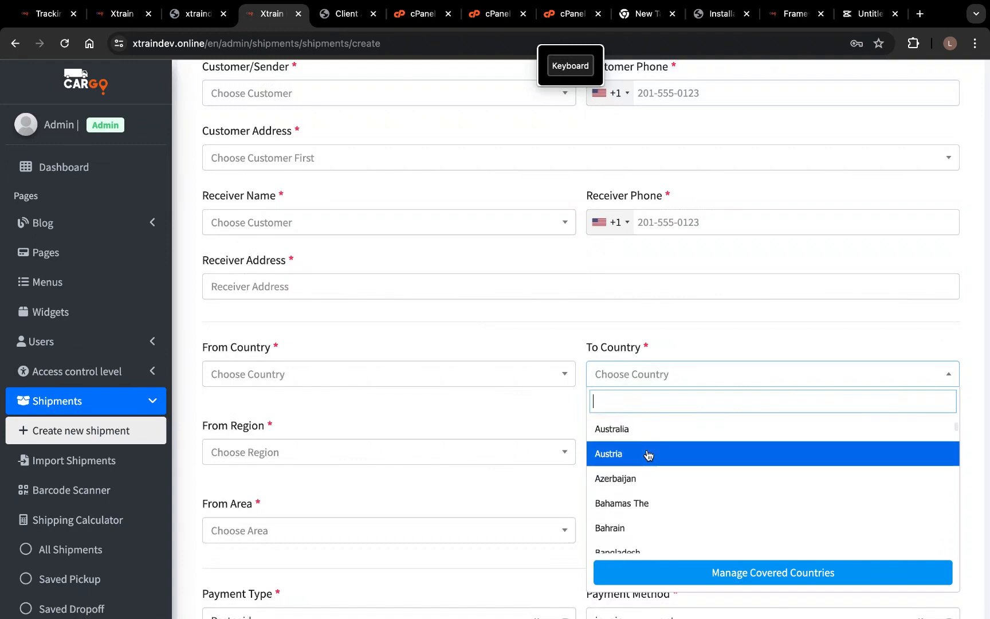
{"action": "scroll", "coordinate": [648, 455], "scroll_direction": "down", "scroll_amount": 2}
{"action": "left_click", "coordinate": [426, 380]}
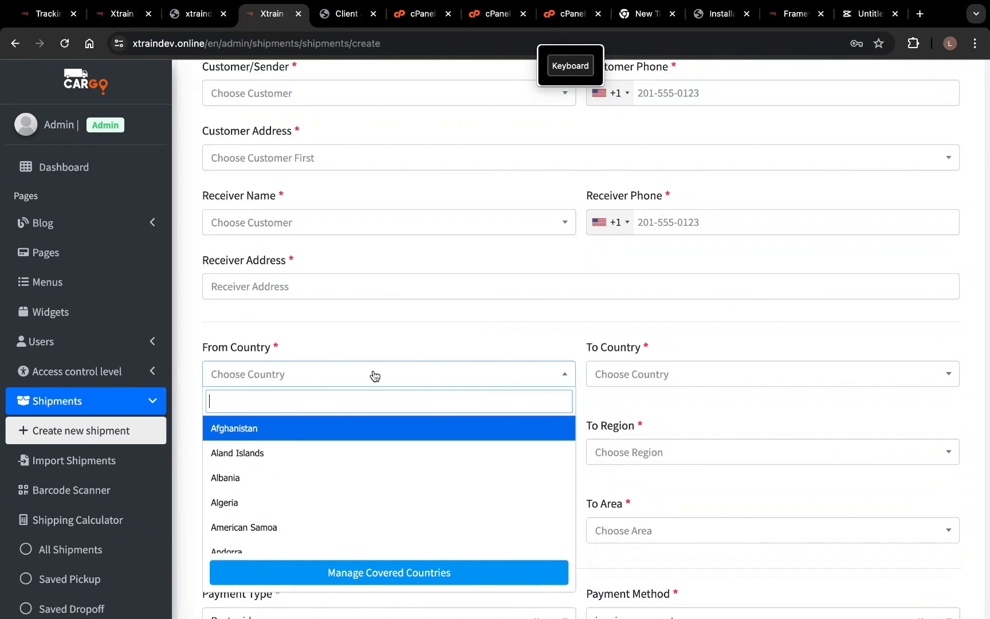
{"action": "left_click", "coordinate": [467, 308]}
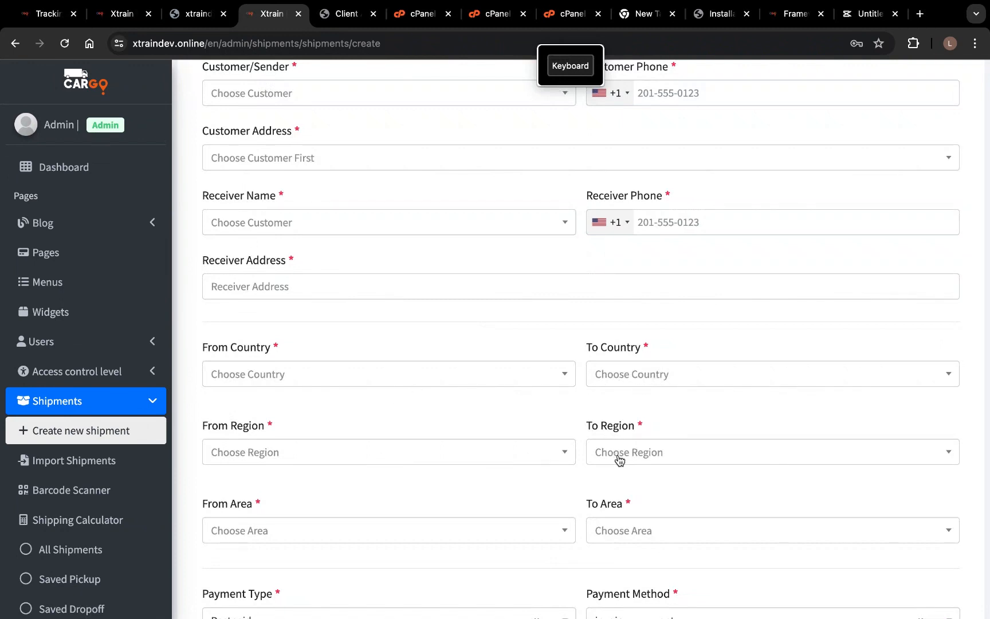
- Find the To Area list empty and go to Manage Areas
{"action": "scroll", "coordinate": [613, 456], "scroll_direction": "down", "scroll_amount": 1}
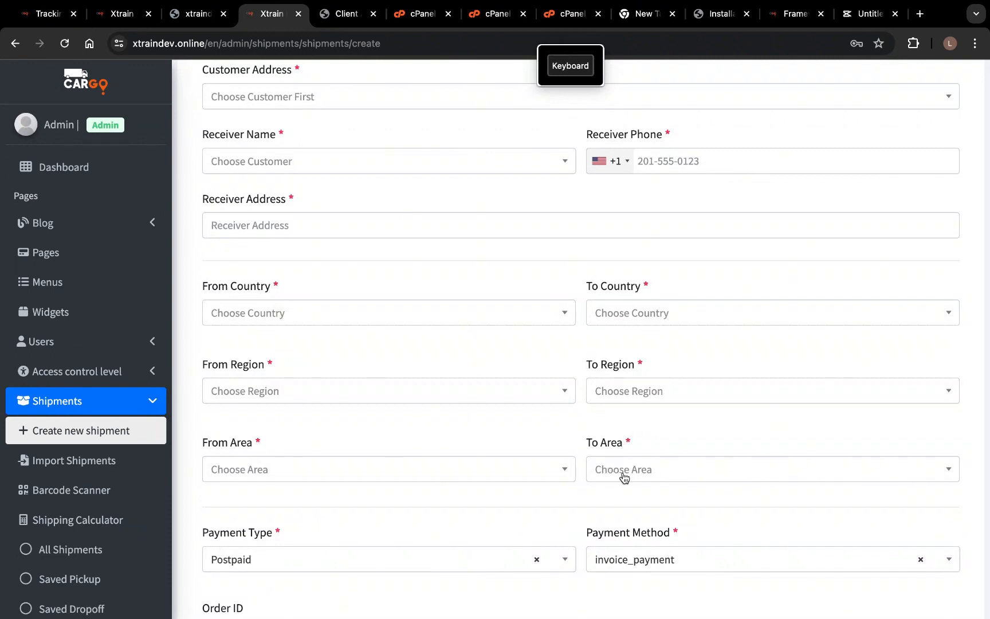
{"action": "left_click", "coordinate": [684, 470]}
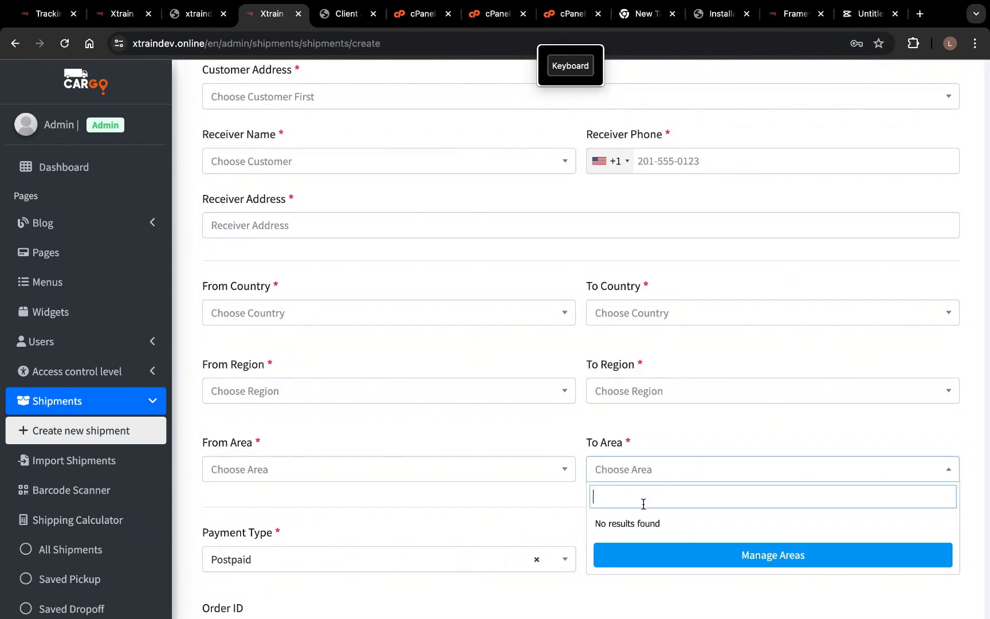
{"action": "left_click", "coordinate": [760, 559]}
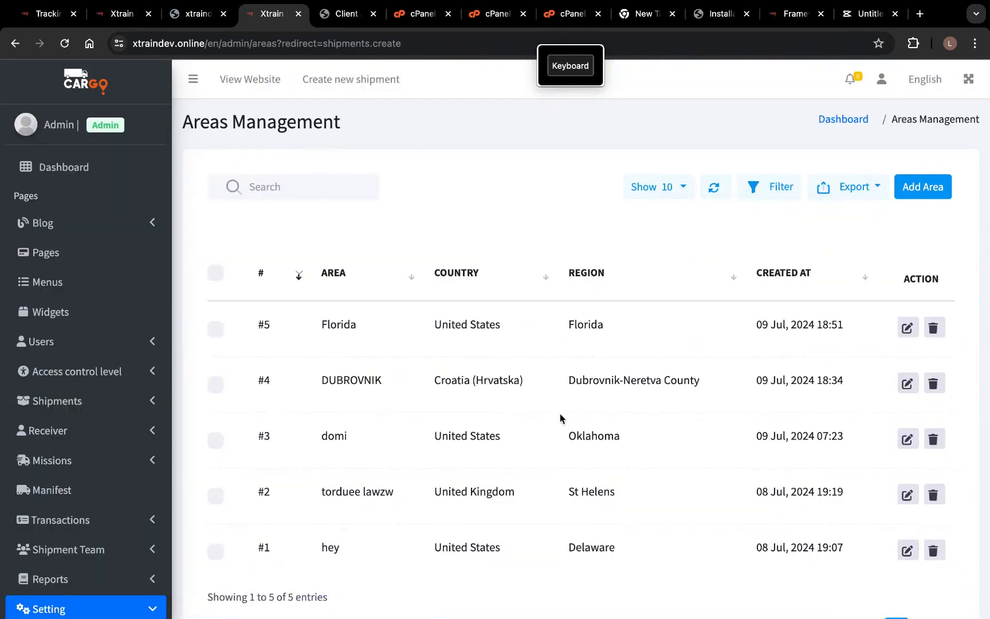
- Scroll through the Areas Management list of five areas
{"action": "scroll", "coordinate": [561, 418], "scroll_direction": "down", "scroll_amount": 3}
{"action": "scroll", "coordinate": [561, 418], "scroll_direction": "up", "scroll_amount": 2}
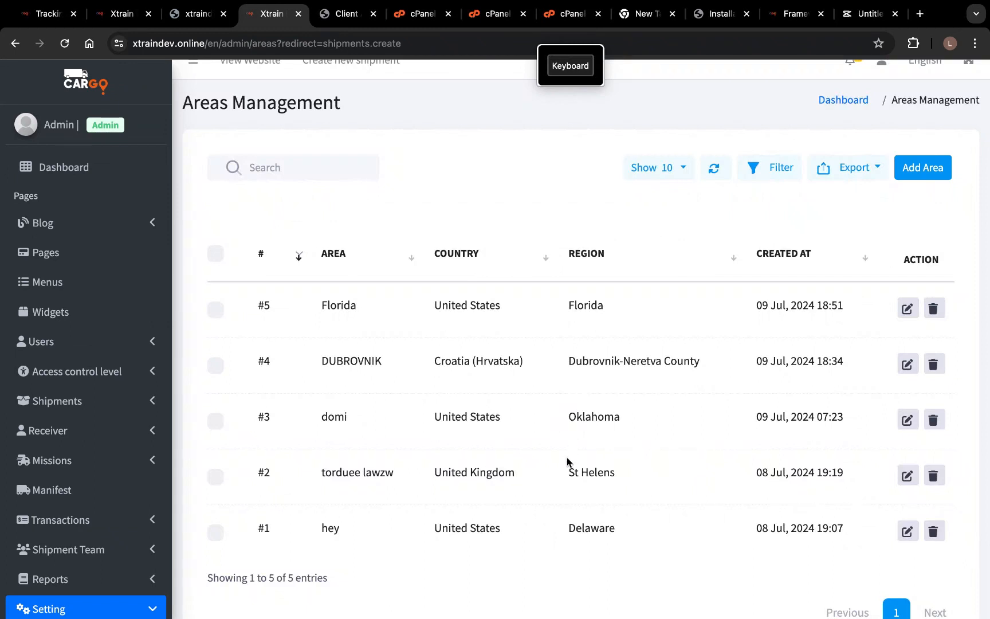
{"action": "scroll", "coordinate": [570, 466], "scroll_direction": "down", "scroll_amount": 1}
{"action": "scroll", "coordinate": [570, 466], "scroll_direction": "up", "scroll_amount": 2}
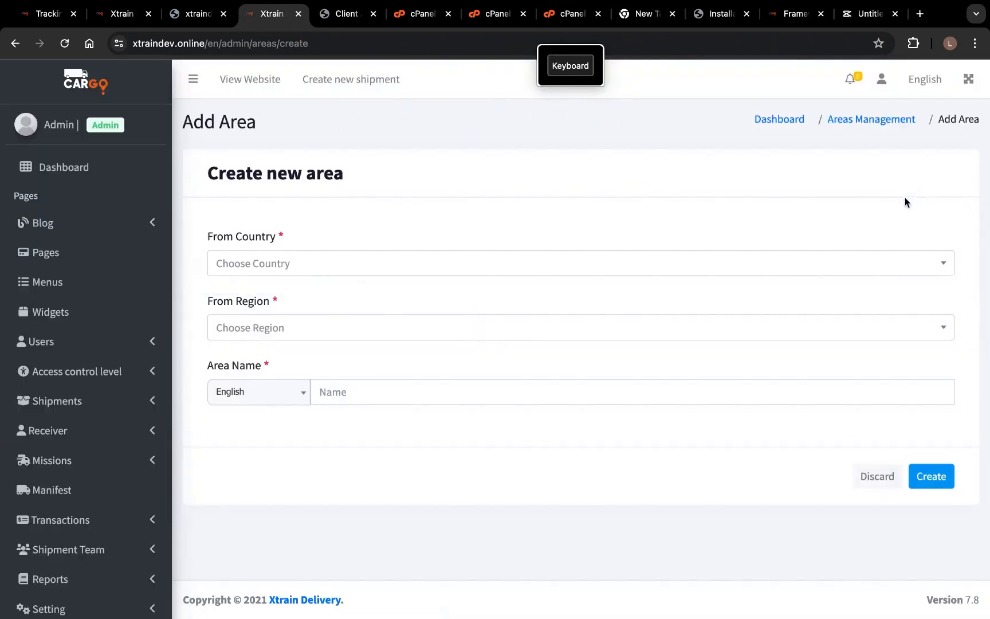
- Set the new area's country to Germany and region to Berlin
{"action": "left_click", "coordinate": [660, 263]}
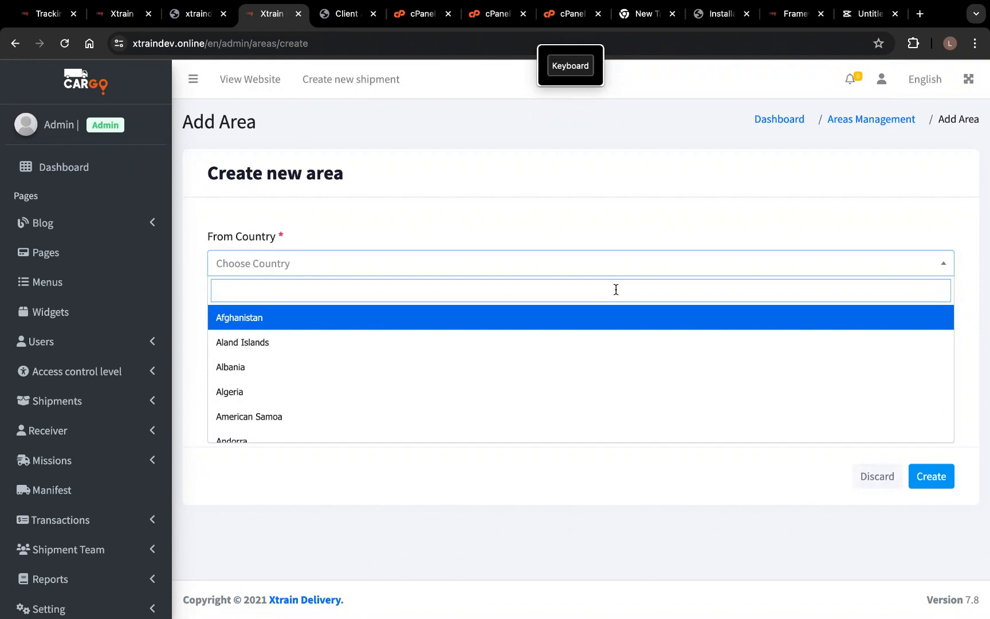
{"action": "type", "text": "ger"}
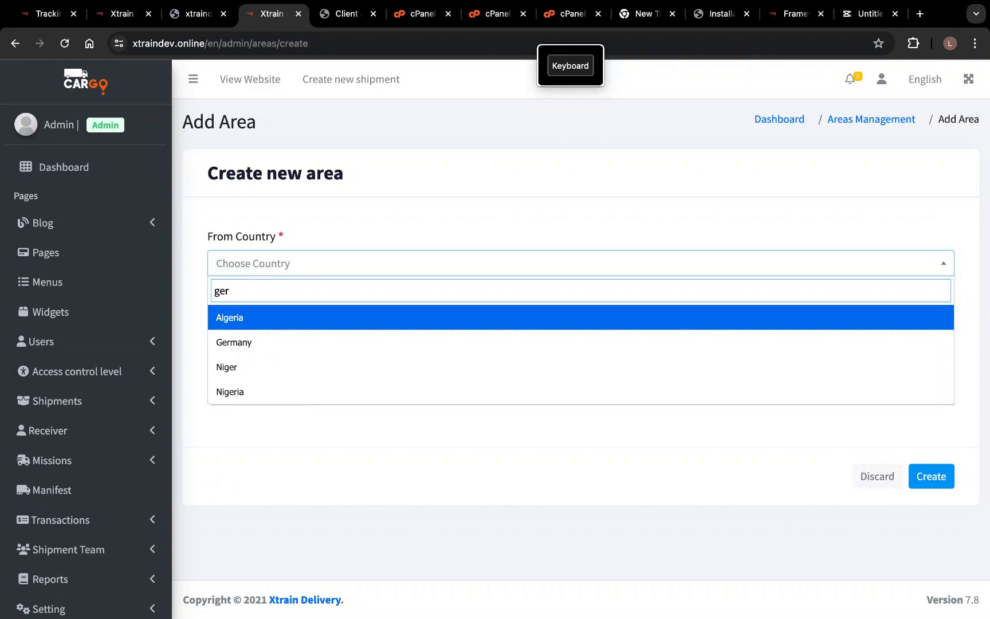
{"action": "left_click", "coordinate": [570, 342]}
{"action": "left_click", "coordinate": [548, 334]}
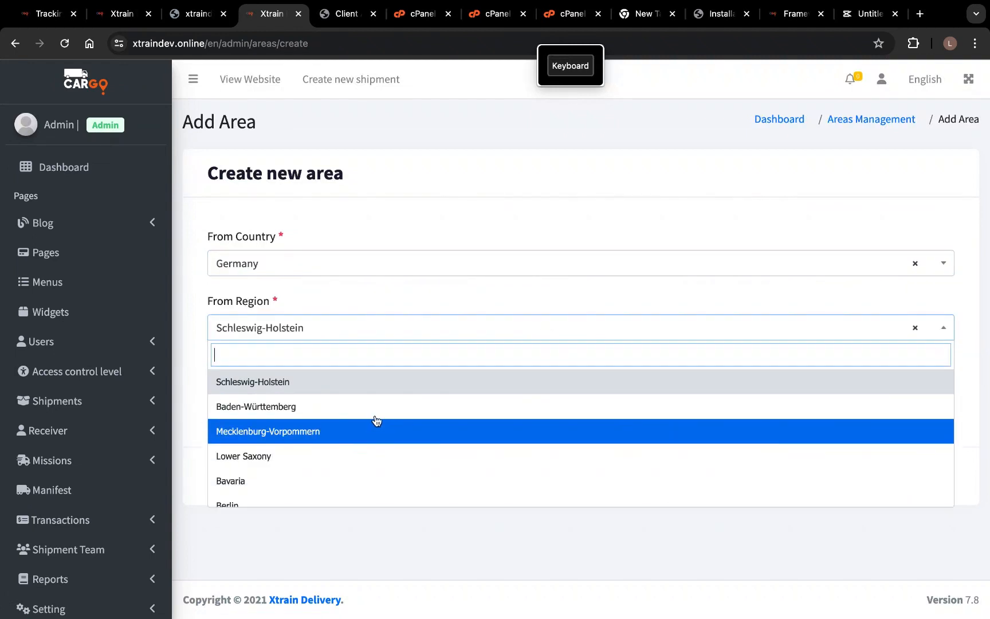
{"action": "scroll", "coordinate": [354, 455], "scroll_direction": "down", "scroll_amount": 2}
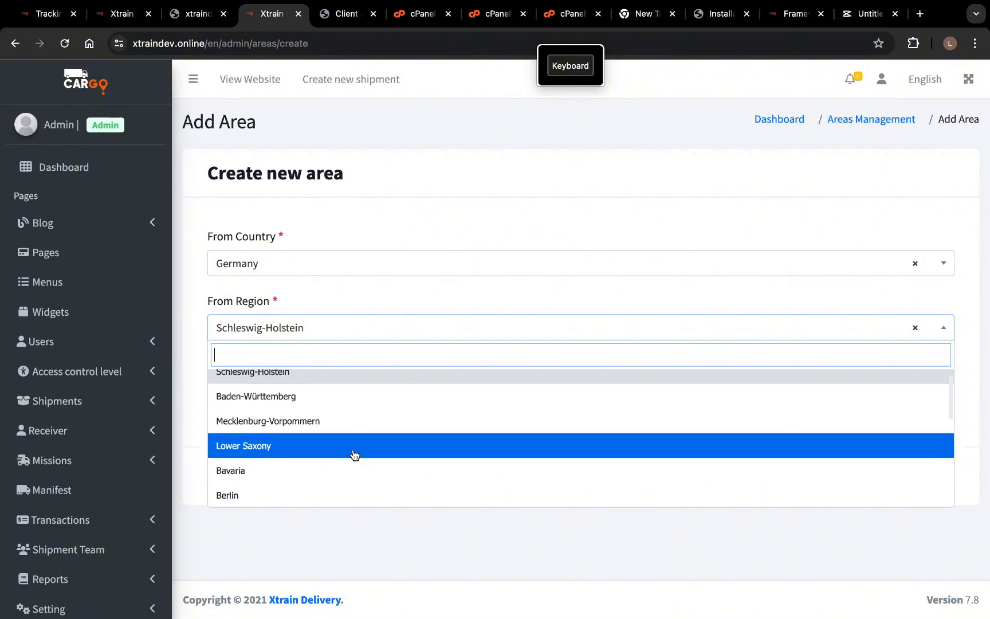
{"action": "left_click", "coordinate": [342, 453]}
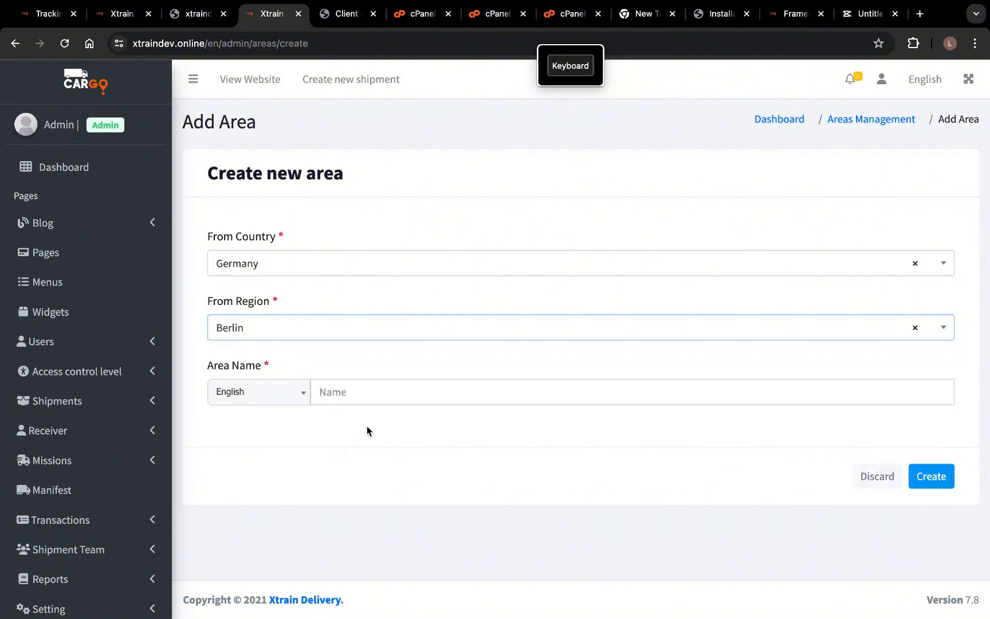
- Name the area aaaa and create it
{"action": "left_click", "coordinate": [387, 395]}
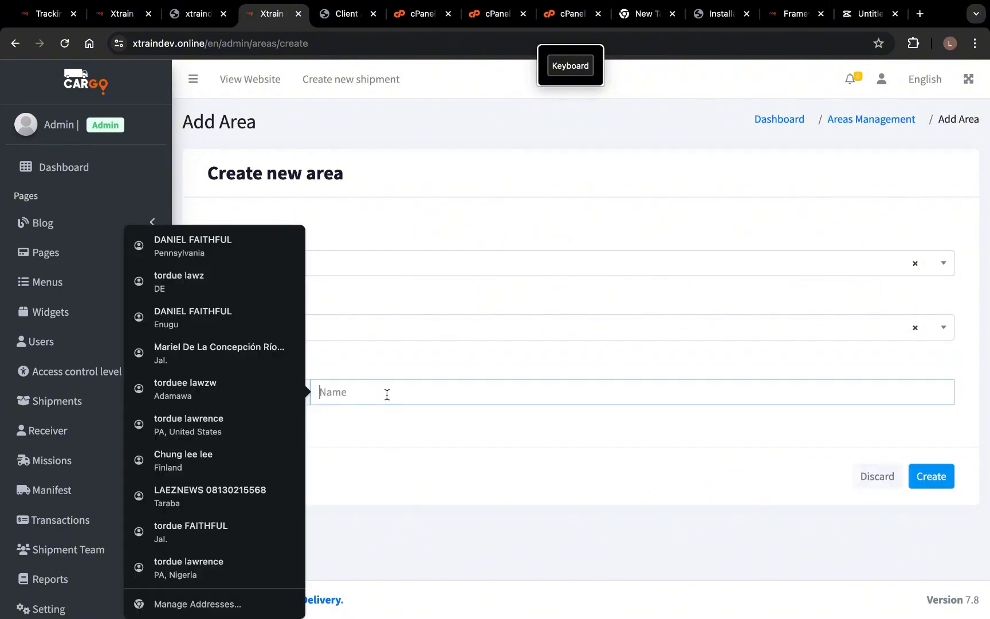
{"action": "left_click", "coordinate": [473, 367]}
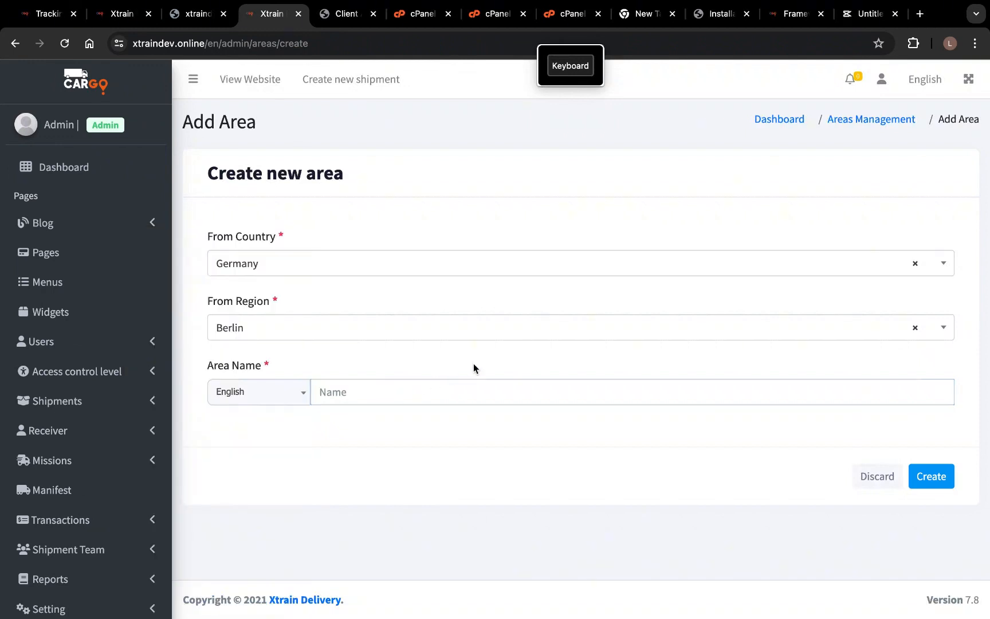
{"action": "left_click", "coordinate": [364, 394]}
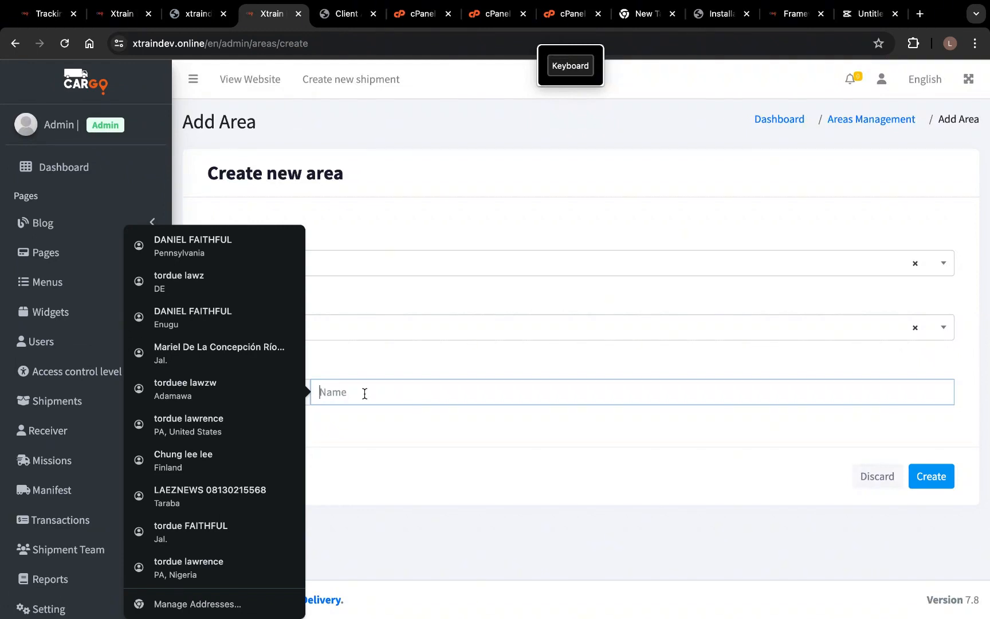
{"action": "type", "text": "aaaa"}
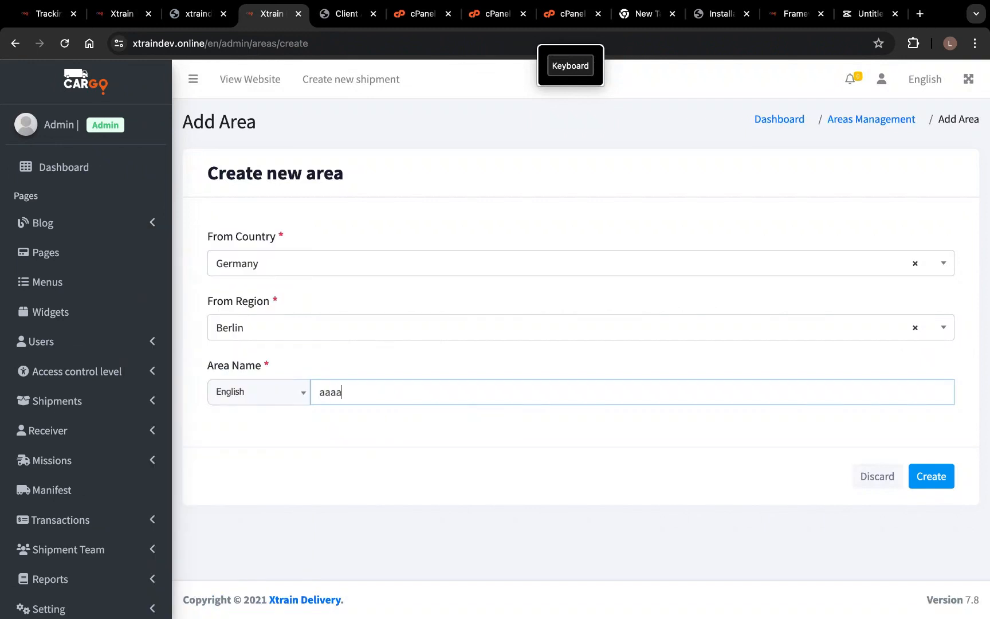
{"action": "left_click", "coordinate": [930, 484]}
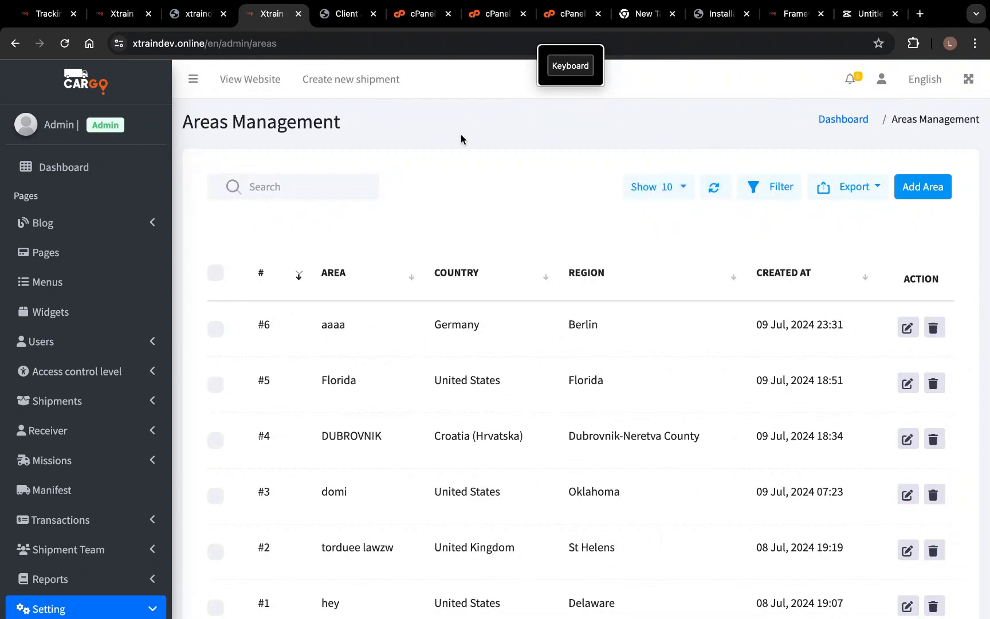
{"action": "scroll", "coordinate": [107, 412], "scroll_direction": "down", "scroll_amount": 2}
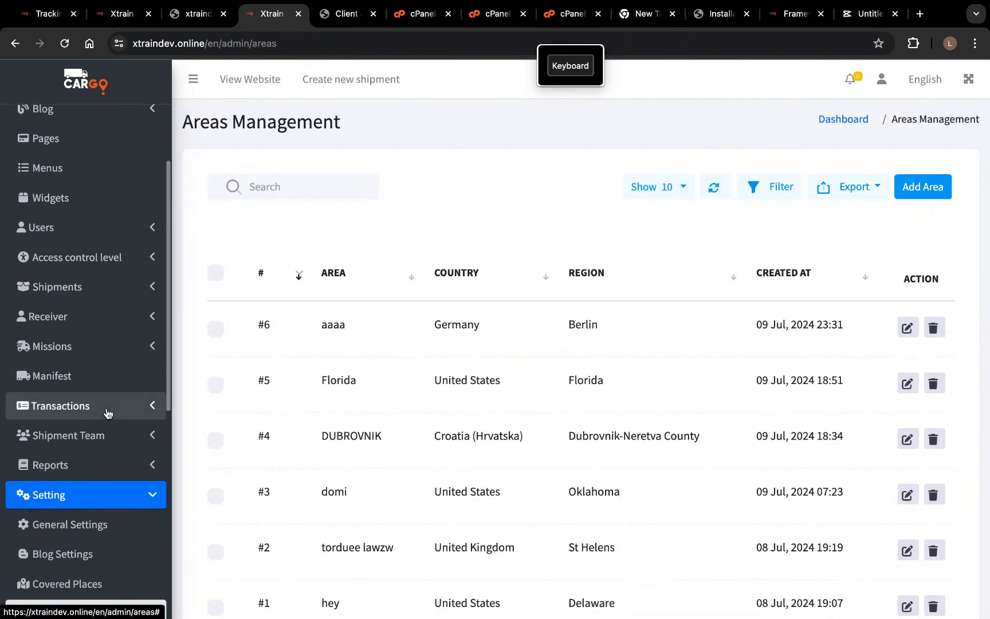
{"action": "scroll", "coordinate": [38, 446], "scroll_direction": "down", "scroll_amount": 2}
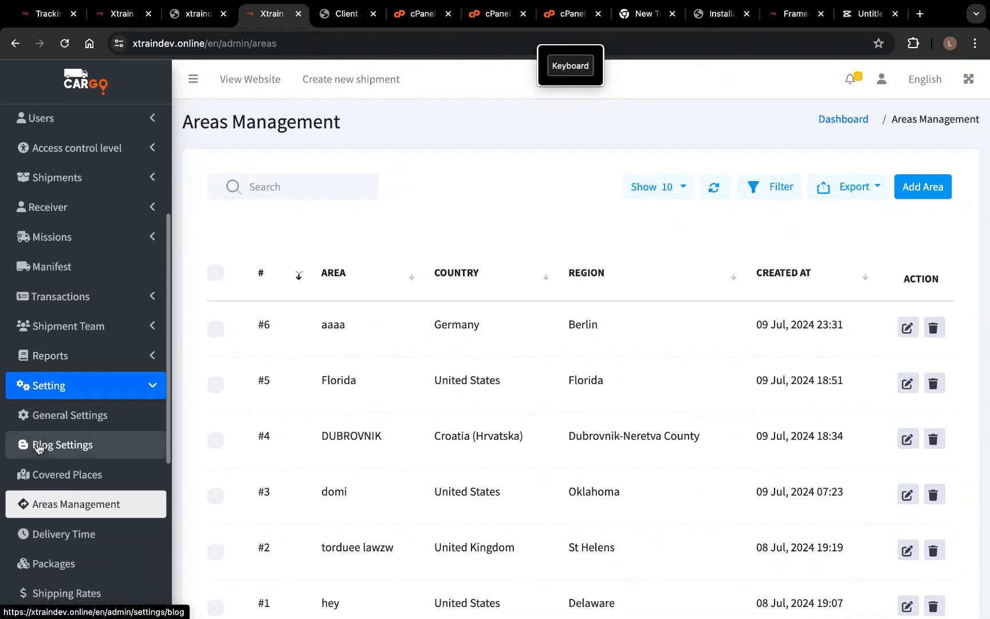
{"action": "scroll", "coordinate": [63, 487], "scroll_direction": "down", "scroll_amount": 2}
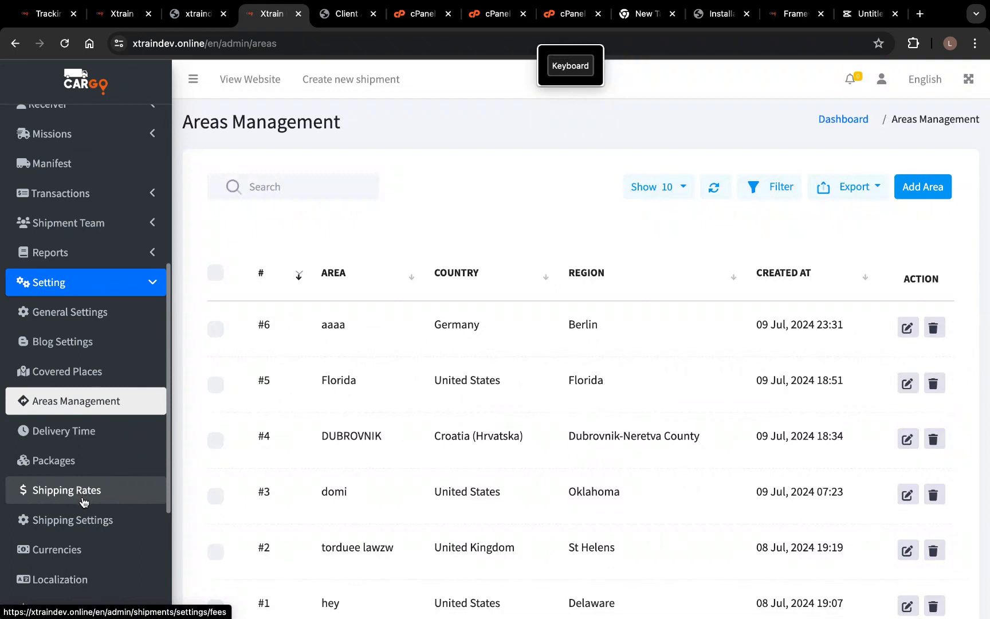
{"action": "scroll", "coordinate": [83, 502], "scroll_direction": "down", "scroll_amount": 3}
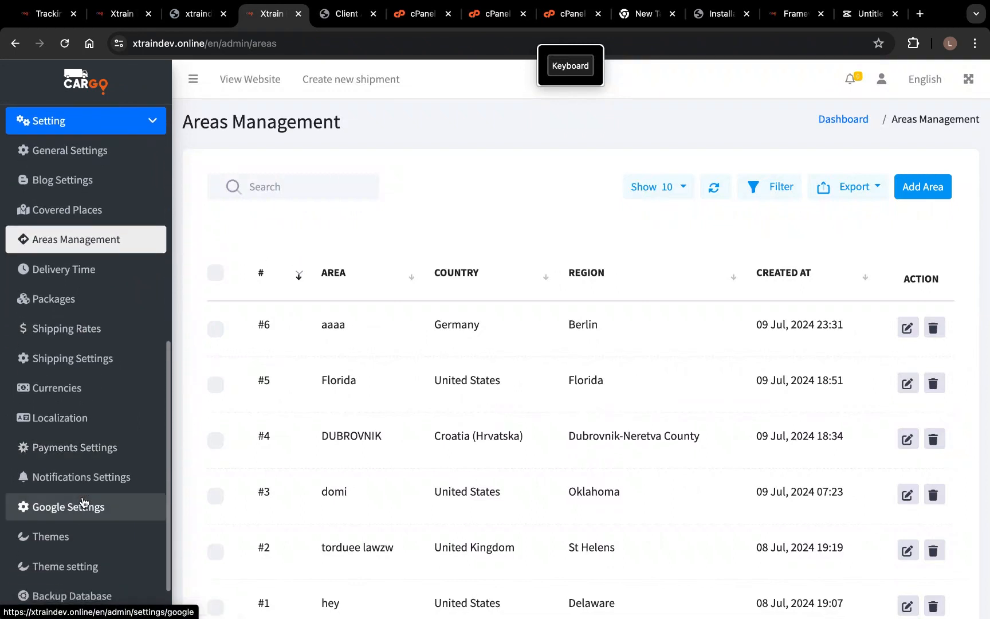
{"action": "scroll", "coordinate": [83, 503], "scroll_direction": "up", "scroll_amount": 2}
{"action": "scroll", "coordinate": [98, 321], "scroll_direction": "up", "scroll_amount": 1}
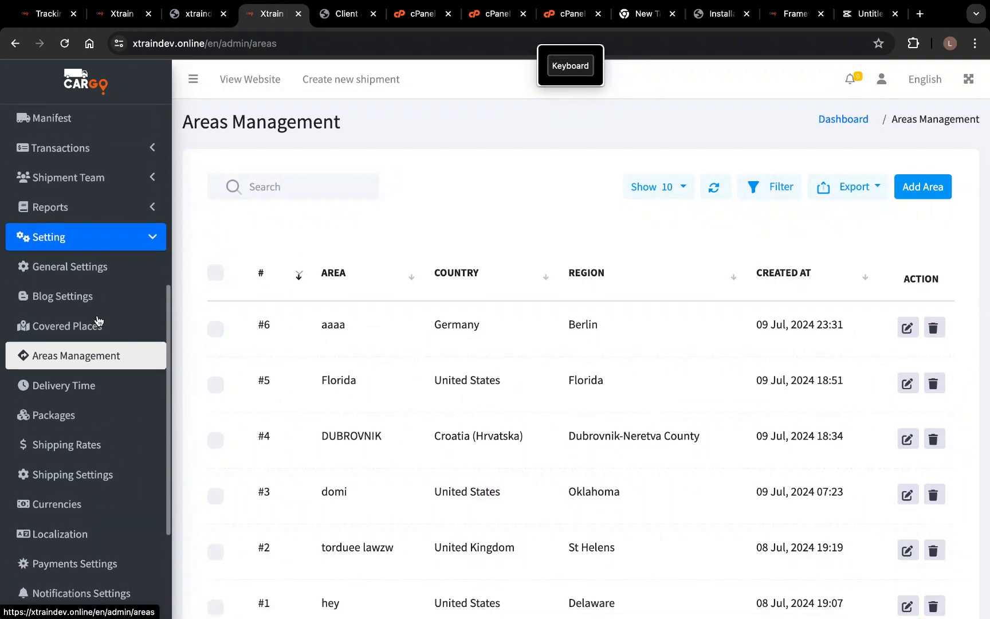
{"action": "scroll", "coordinate": [99, 322], "scroll_direction": "up", "scroll_amount": 1}
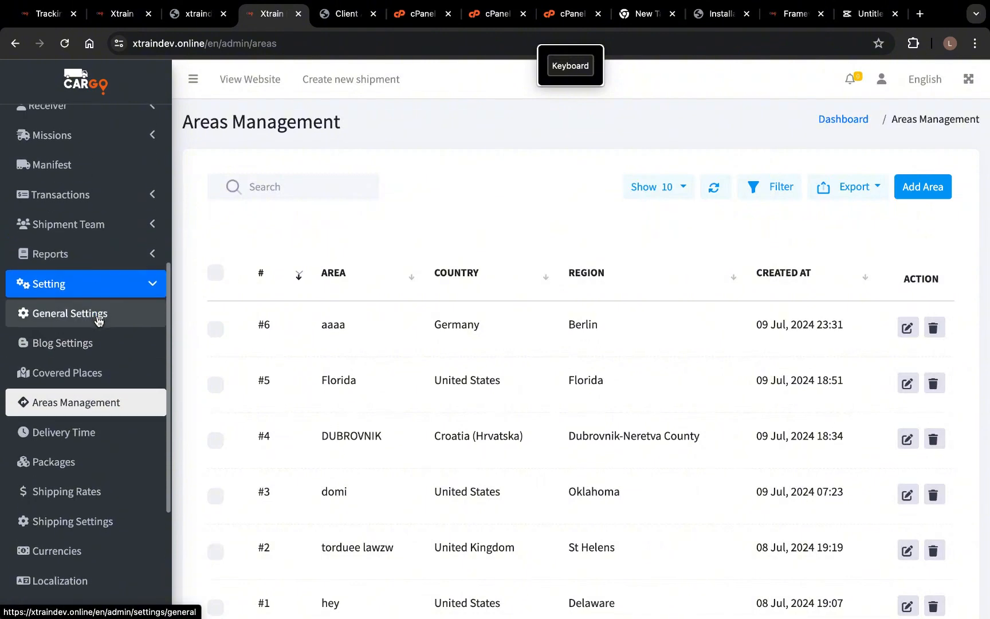
{"action": "scroll", "coordinate": [68, 447], "scroll_direction": "down", "scroll_amount": 2}
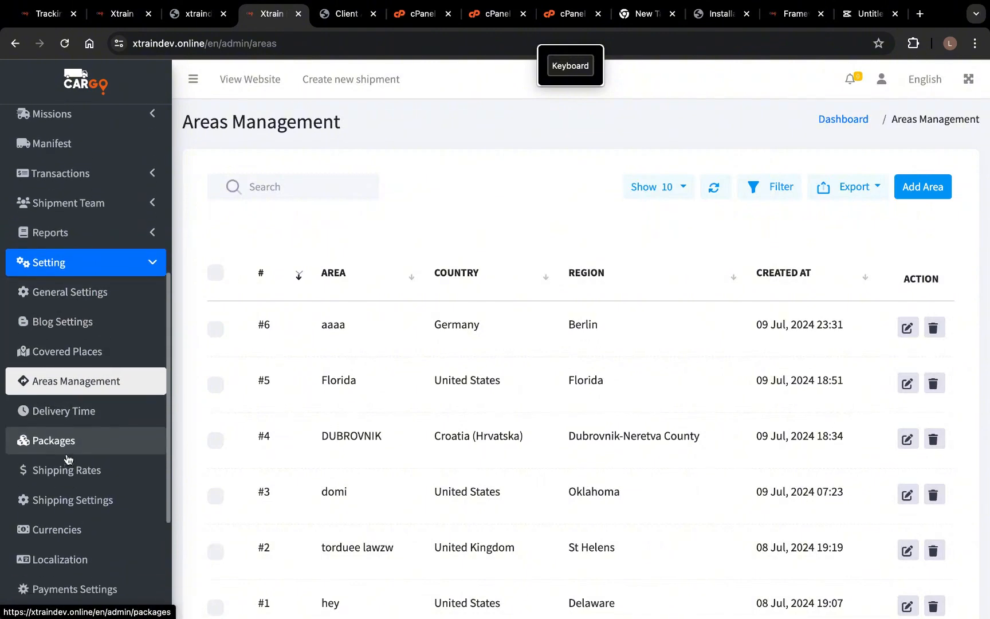
{"action": "scroll", "coordinate": [68, 458], "scroll_direction": "down", "scroll_amount": 2}
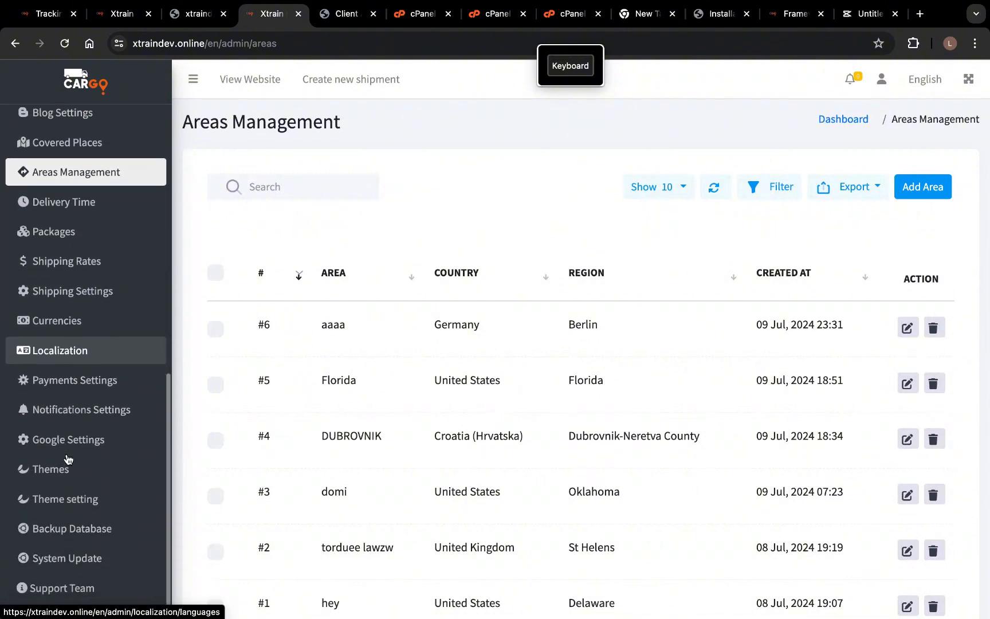
{"action": "scroll", "coordinate": [69, 458], "scroll_direction": "up", "scroll_amount": 3}
{"action": "scroll", "coordinate": [67, 458], "scroll_direction": "up", "scroll_amount": 1}
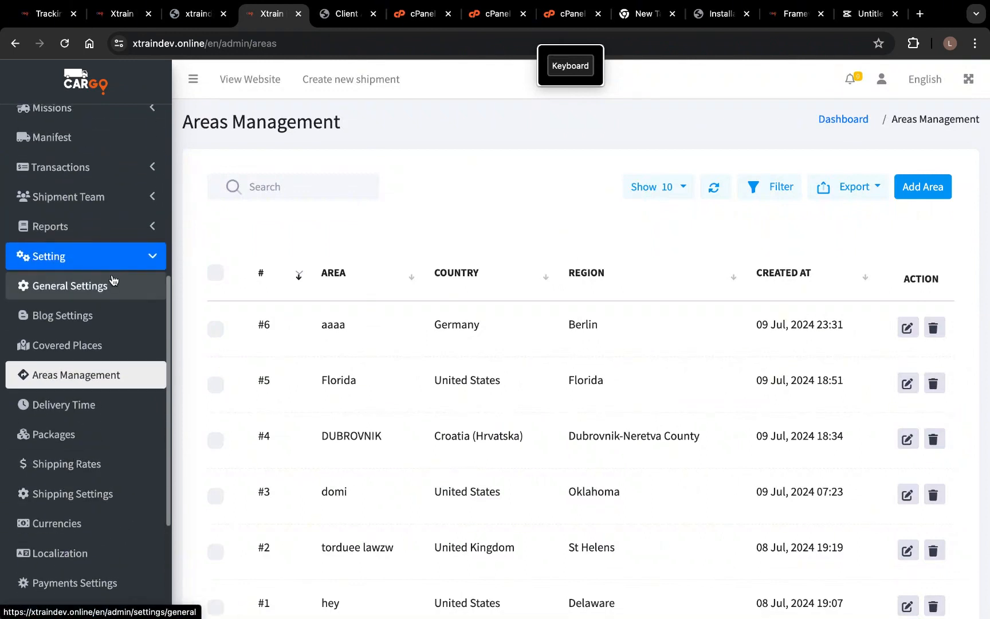
{"action": "scroll", "coordinate": [114, 280], "scroll_direction": "up", "scroll_amount": 1}
{"action": "scroll", "coordinate": [124, 258], "scroll_direction": "up", "scroll_amount": 3}
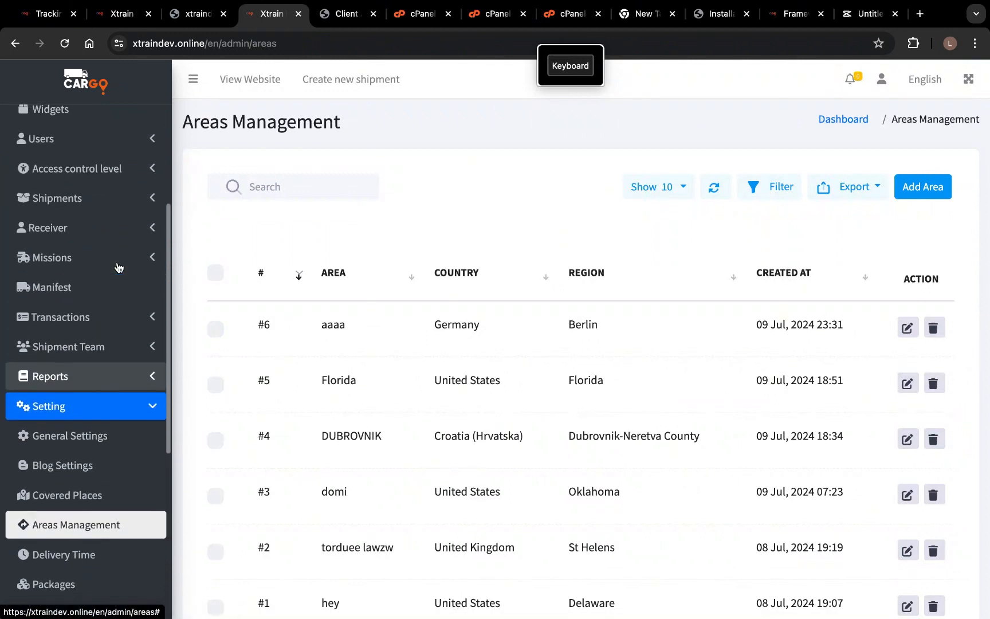
- Open a new shipment form and find no options in the From Area dropdown
{"action": "left_click", "coordinate": [126, 241]}
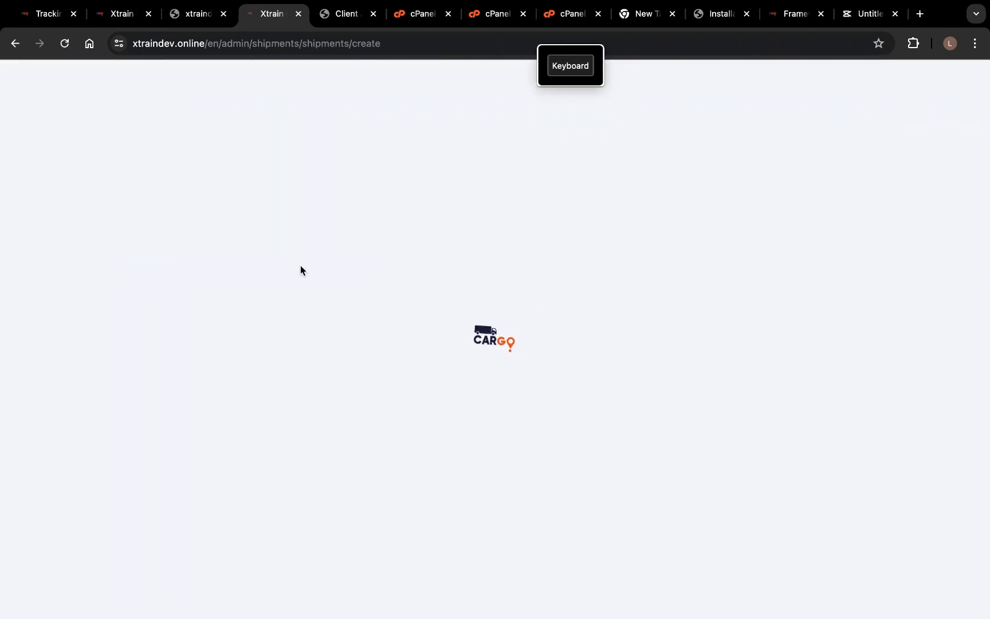
{"action": "scroll", "coordinate": [298, 378], "scroll_direction": "down", "scroll_amount": 5}
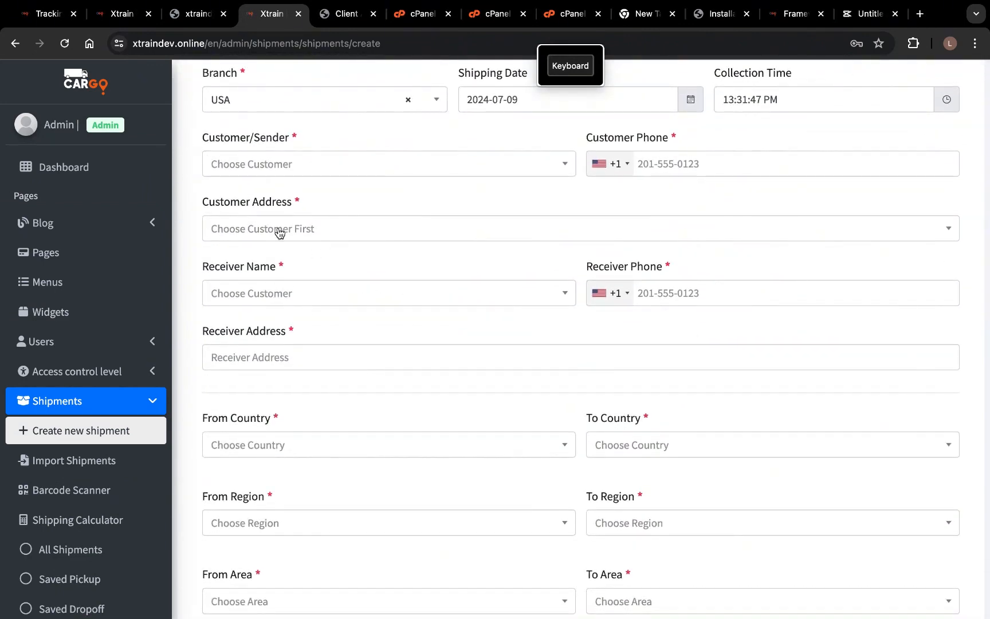
{"action": "scroll", "coordinate": [316, 412], "scroll_direction": "down", "scroll_amount": 2}
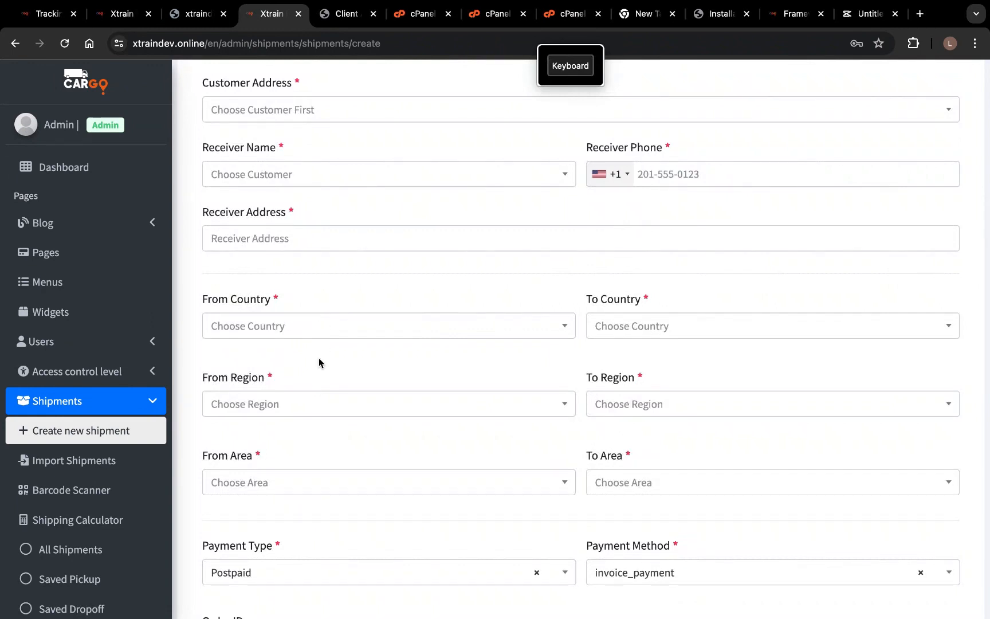
{"action": "scroll", "coordinate": [312, 405], "scroll_direction": "down", "scroll_amount": 2}
{"action": "left_click", "coordinate": [326, 399]}
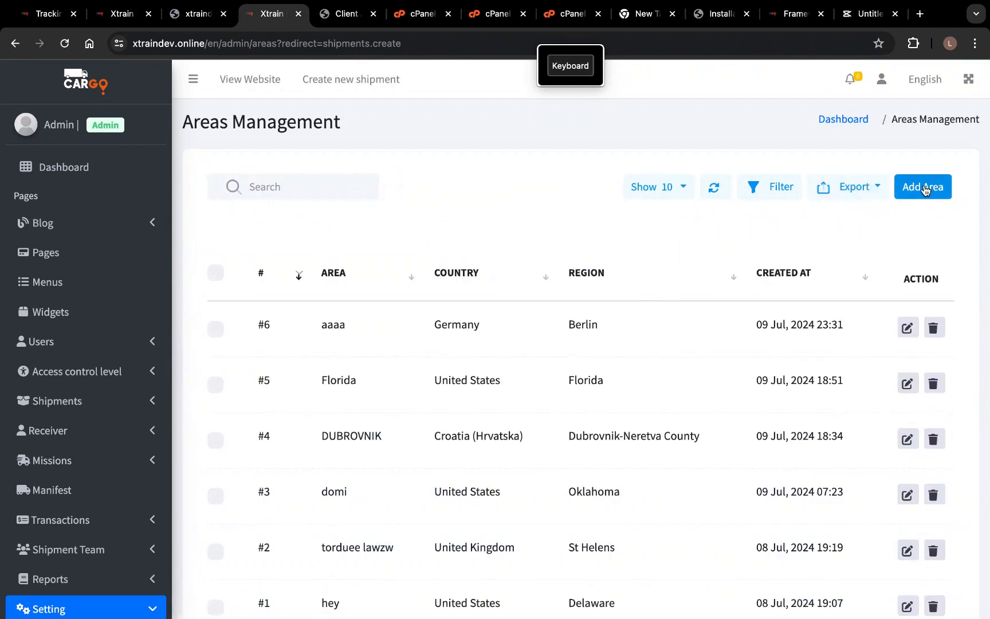
- Start a new area and try Nigeria as its country, checking its regions
{"action": "left_click", "coordinate": [925, 189]}
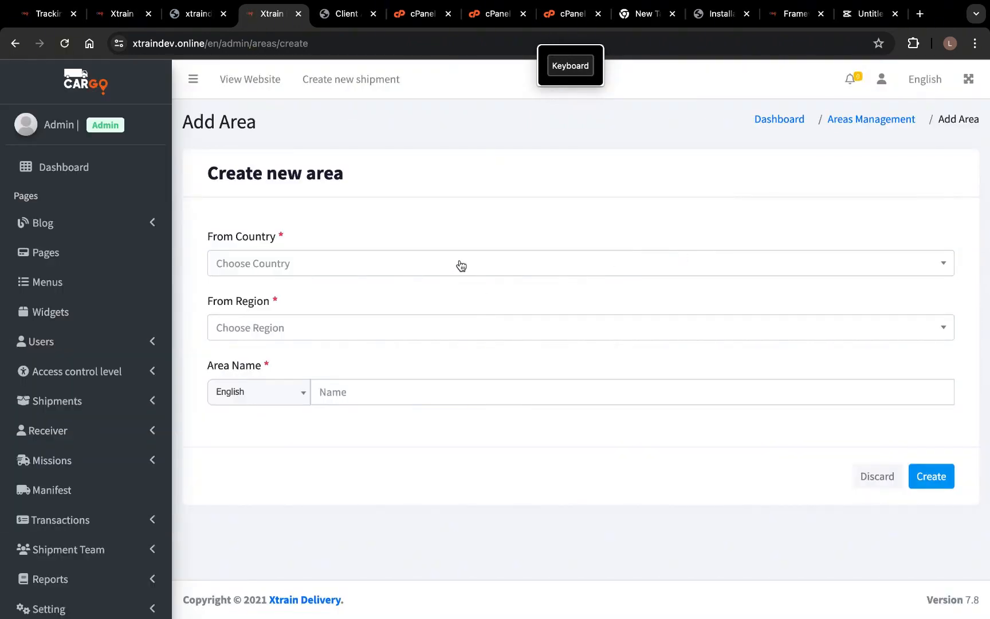
{"action": "left_click", "coordinate": [461, 265]}
{"action": "type", "text": "niger"}
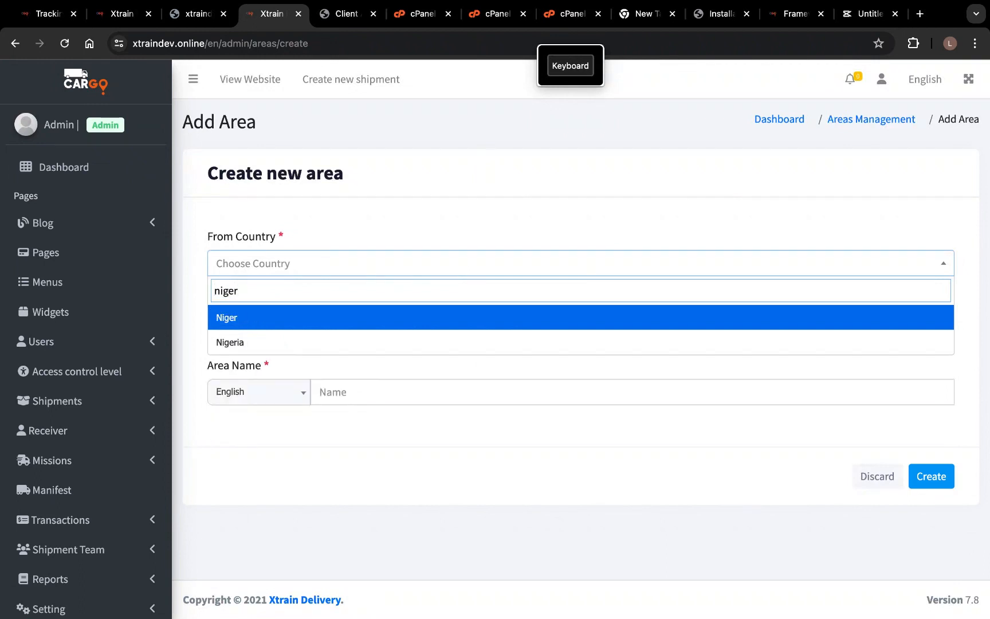
{"action": "left_click", "coordinate": [446, 342]}
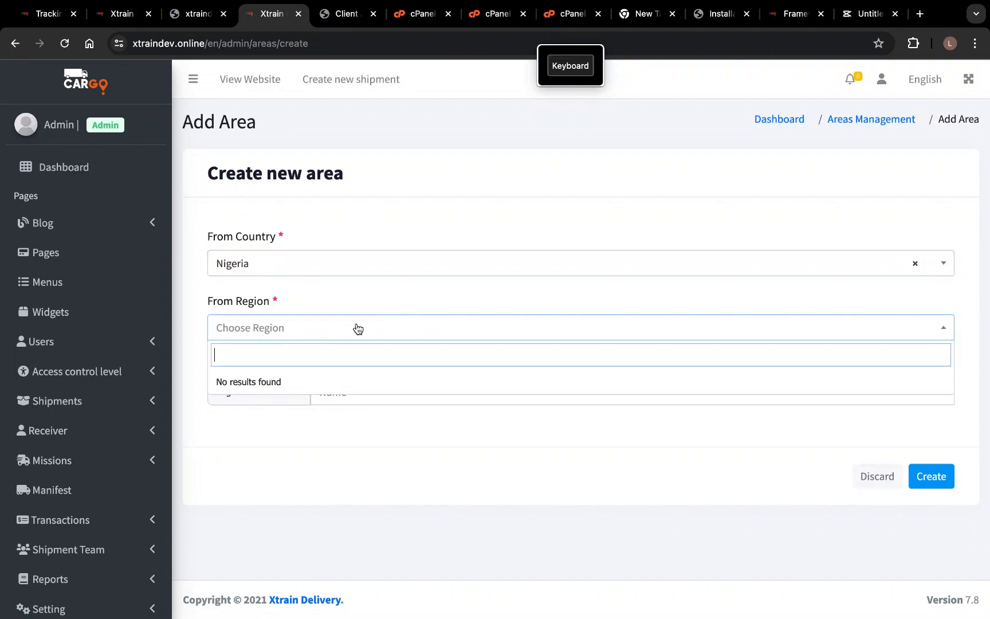
{"action": "left_click", "coordinate": [350, 336]}
{"action": "left_click", "coordinate": [360, 263]}
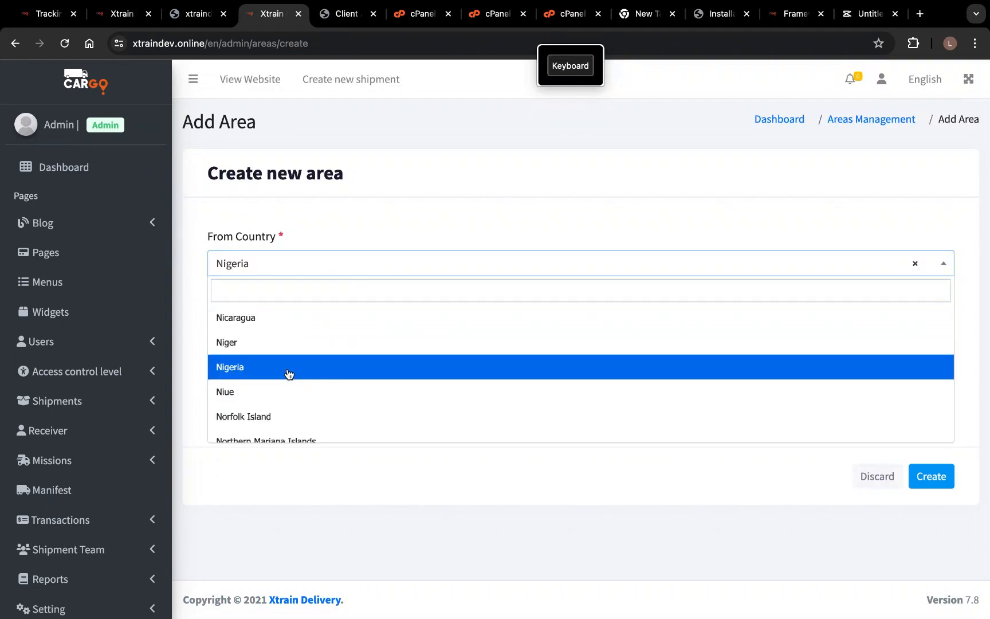
{"action": "left_click", "coordinate": [288, 374]}
{"action": "left_click", "coordinate": [323, 327]}
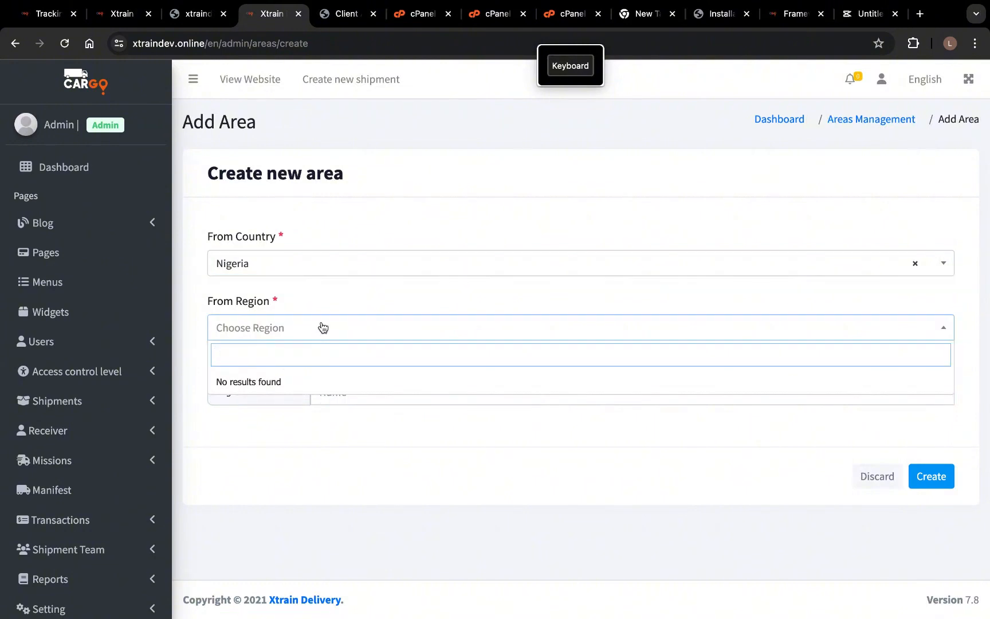
- Change the area's country to United States and region to Maryland
{"action": "left_click", "coordinate": [353, 266]}
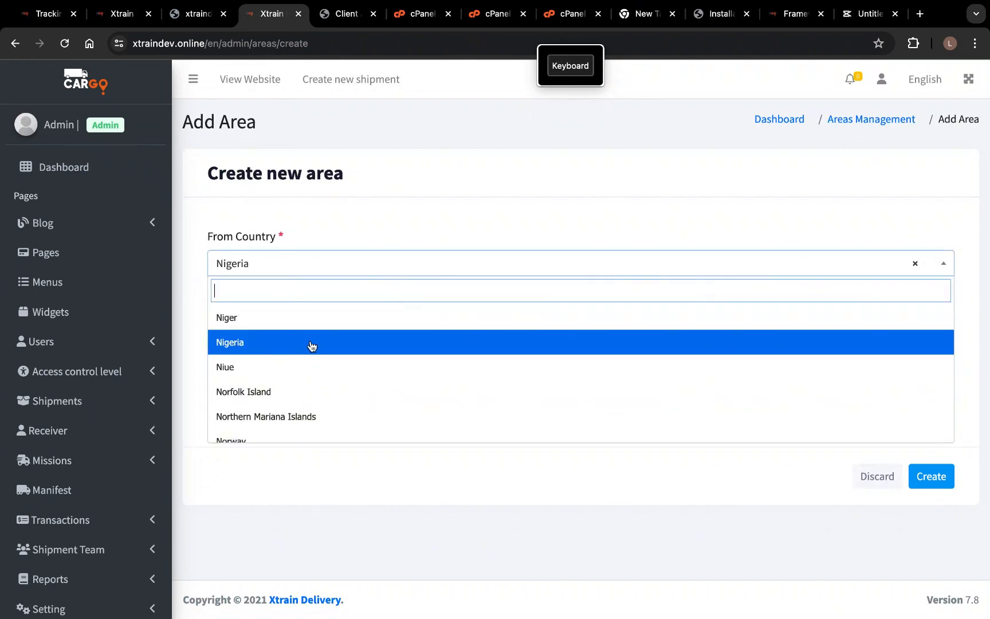
{"action": "scroll", "coordinate": [309, 407], "scroll_direction": "down", "scroll_amount": 3}
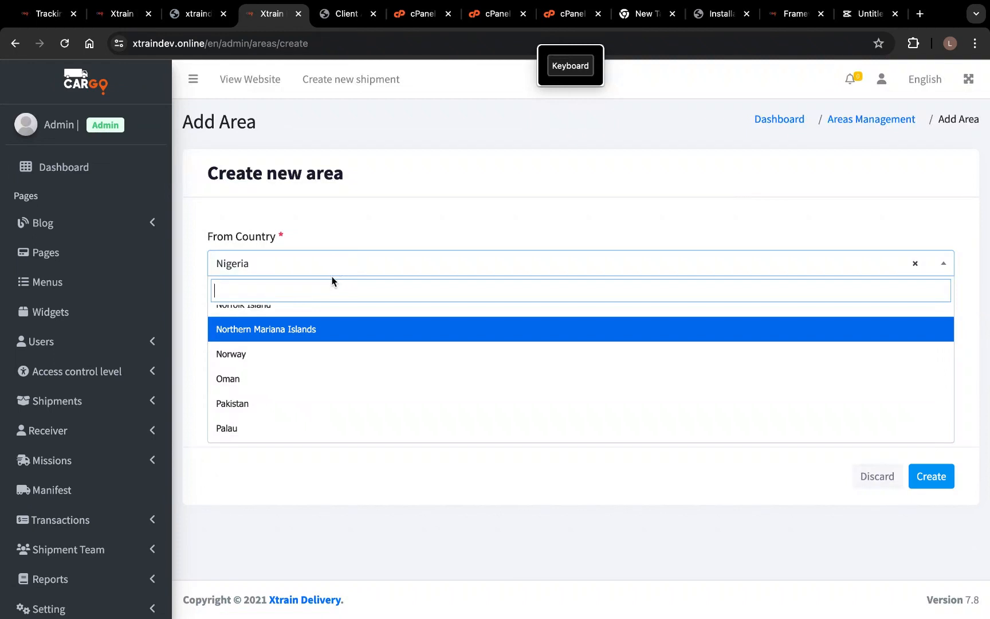
{"action": "type", "text": "un"}
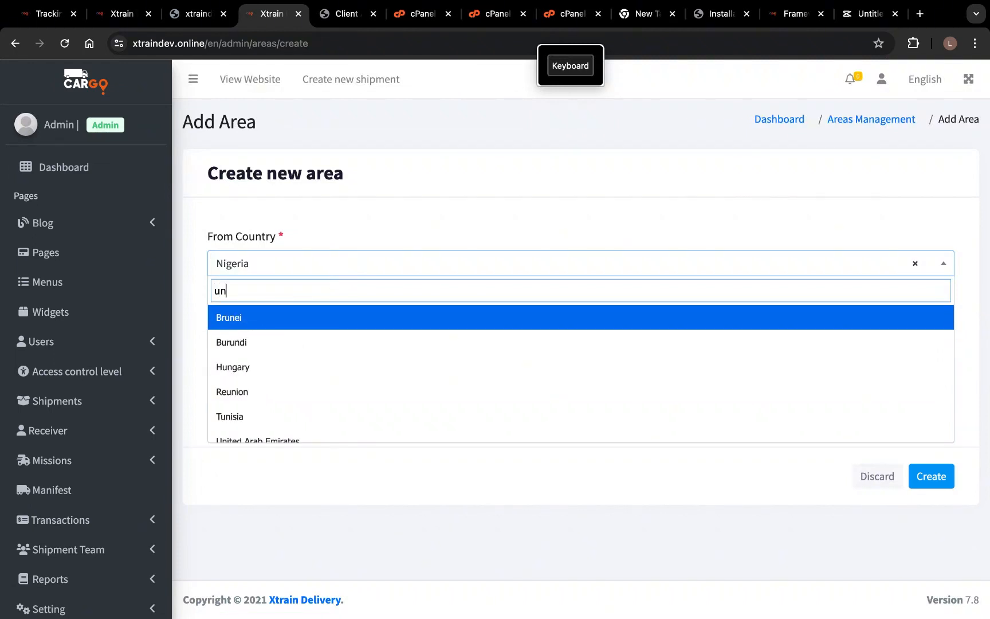
{"action": "type", "text": "it"}
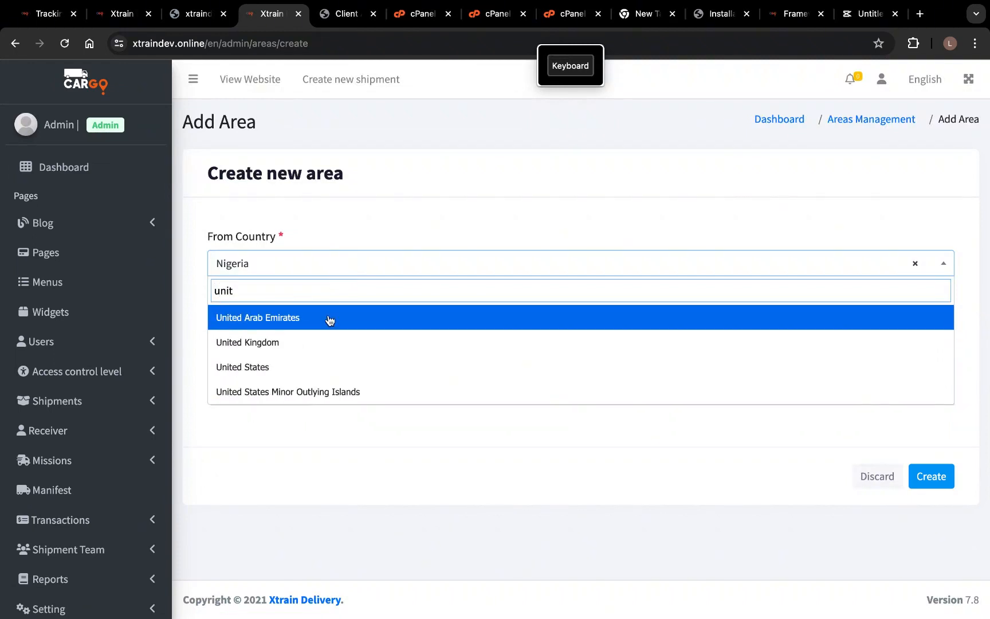
{"action": "left_click", "coordinate": [305, 367]}
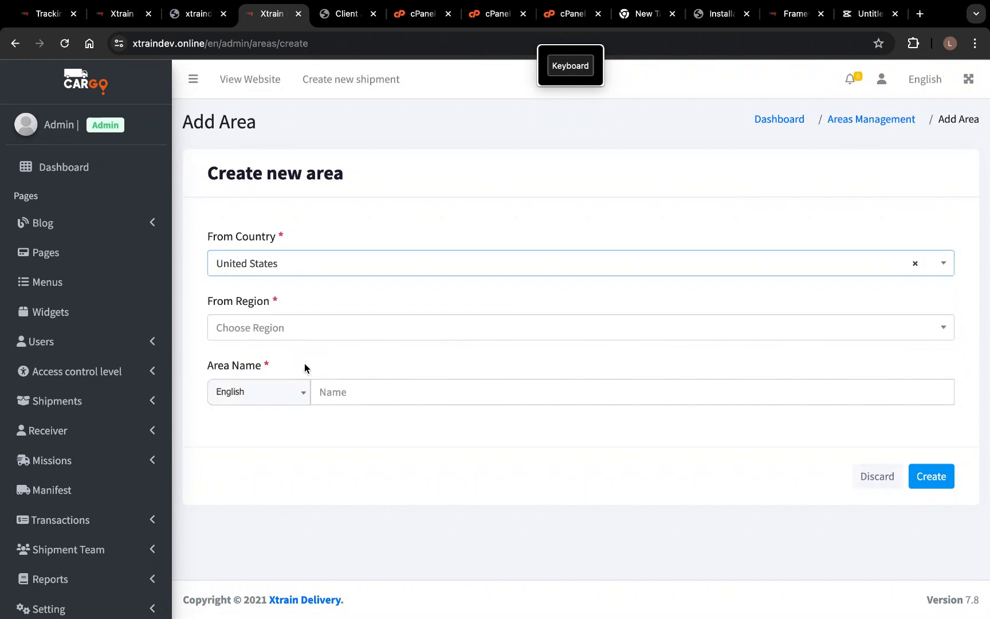
{"action": "left_click", "coordinate": [356, 331]}
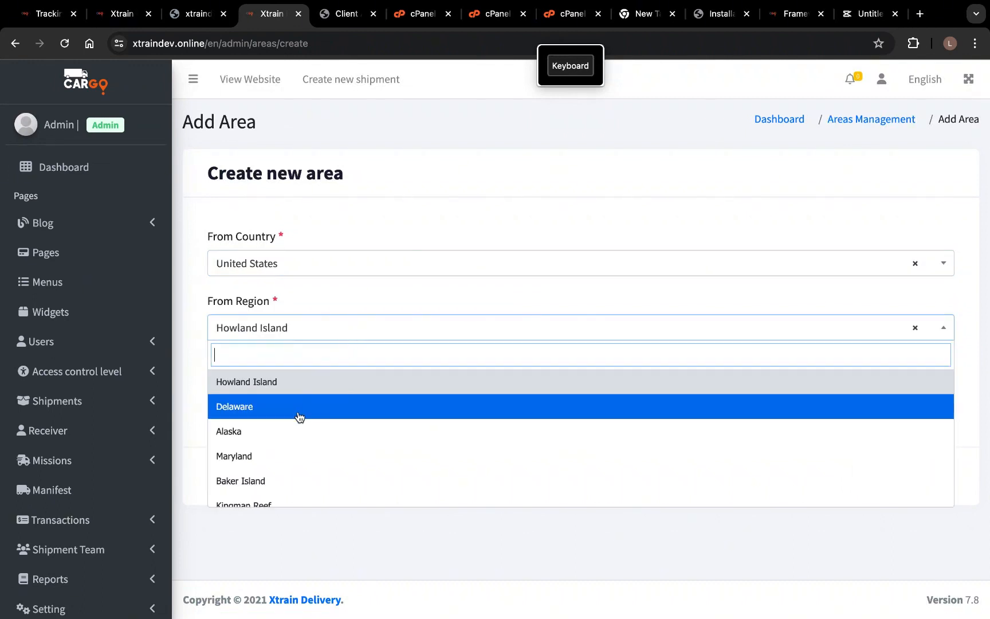
{"action": "left_click", "coordinate": [276, 456]}
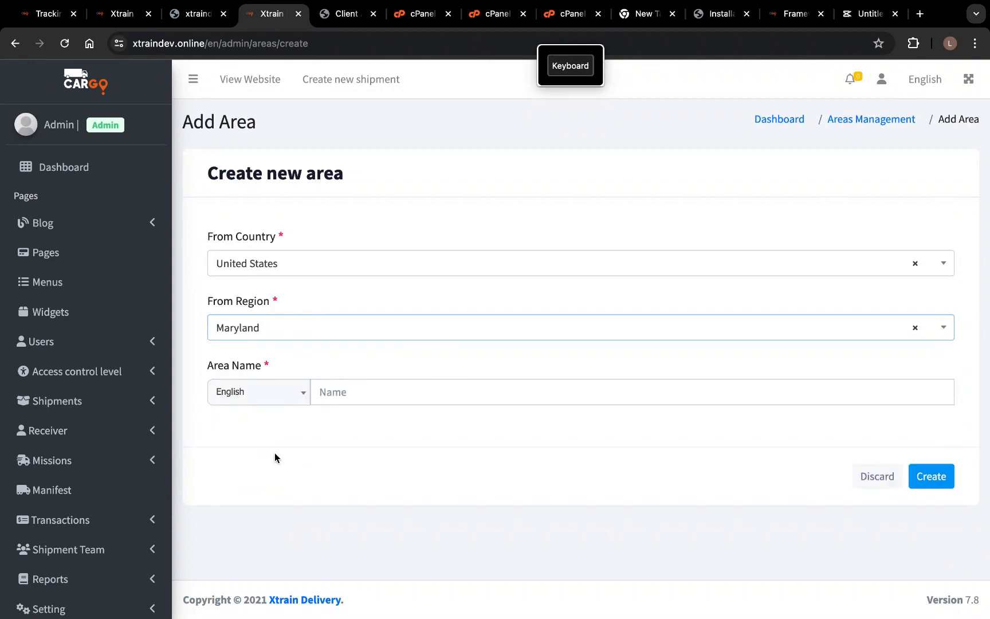
- Name the area bbbb and create it
{"action": "left_click", "coordinate": [347, 395]}
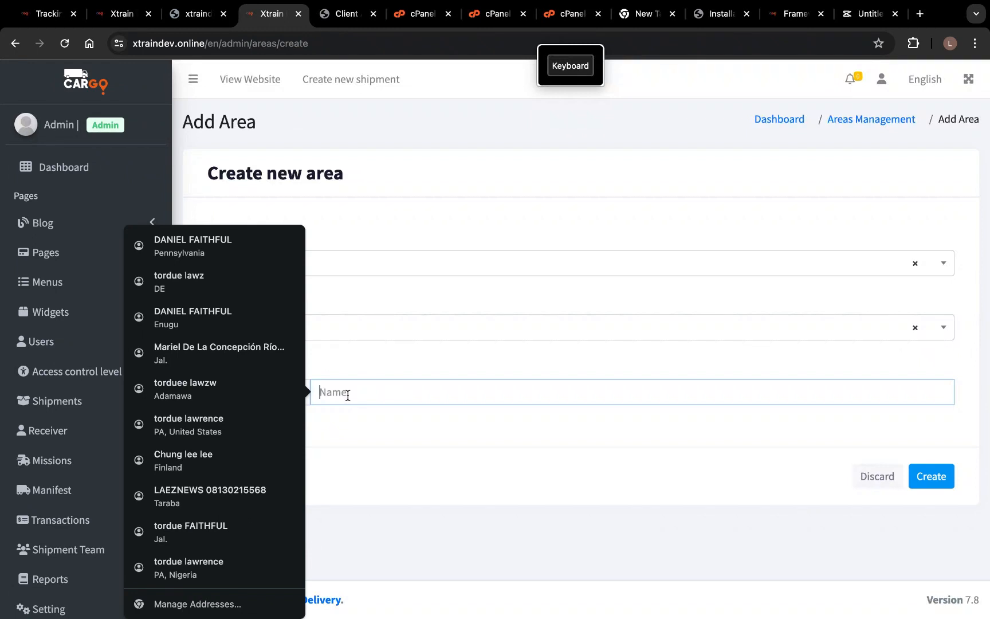
{"action": "type", "text": "bbbb"}
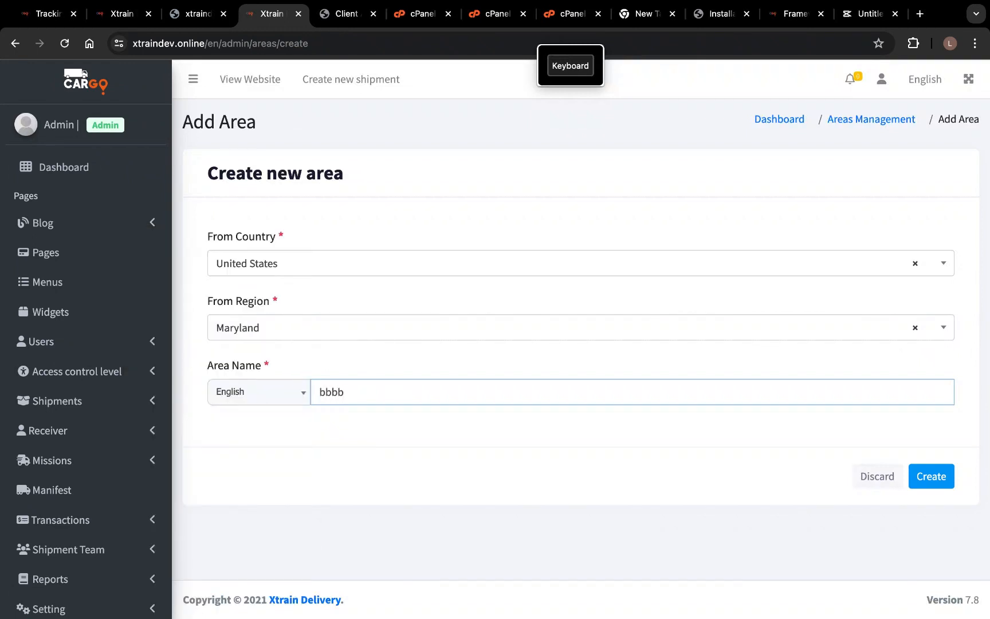
{"action": "left_click", "coordinate": [932, 476]}
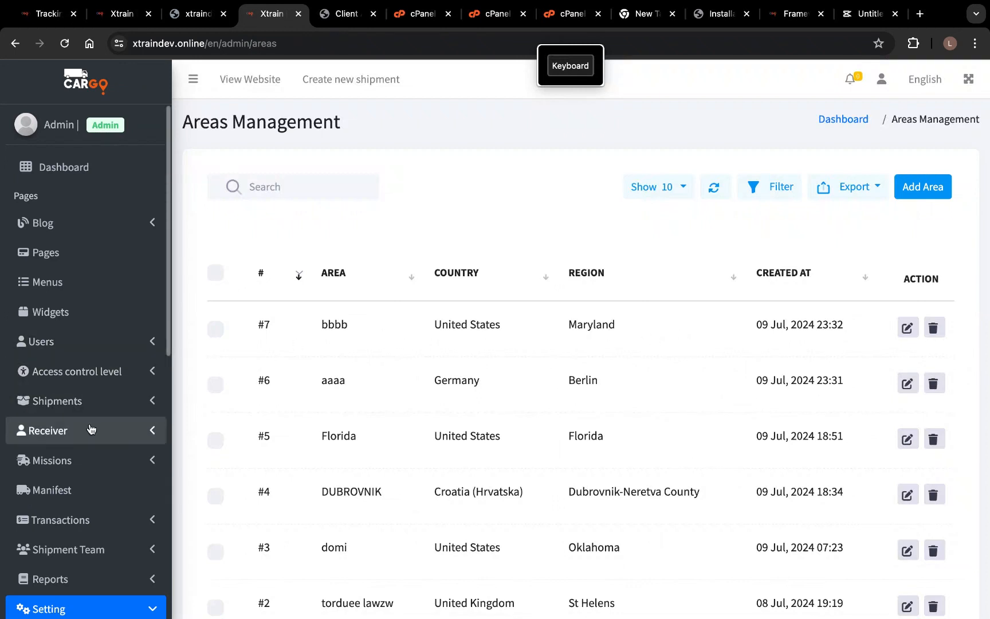
- Scroll the areas list and expand the Shipments sidebar menu
{"action": "scroll", "coordinate": [98, 426], "scroll_direction": "down", "scroll_amount": 2}
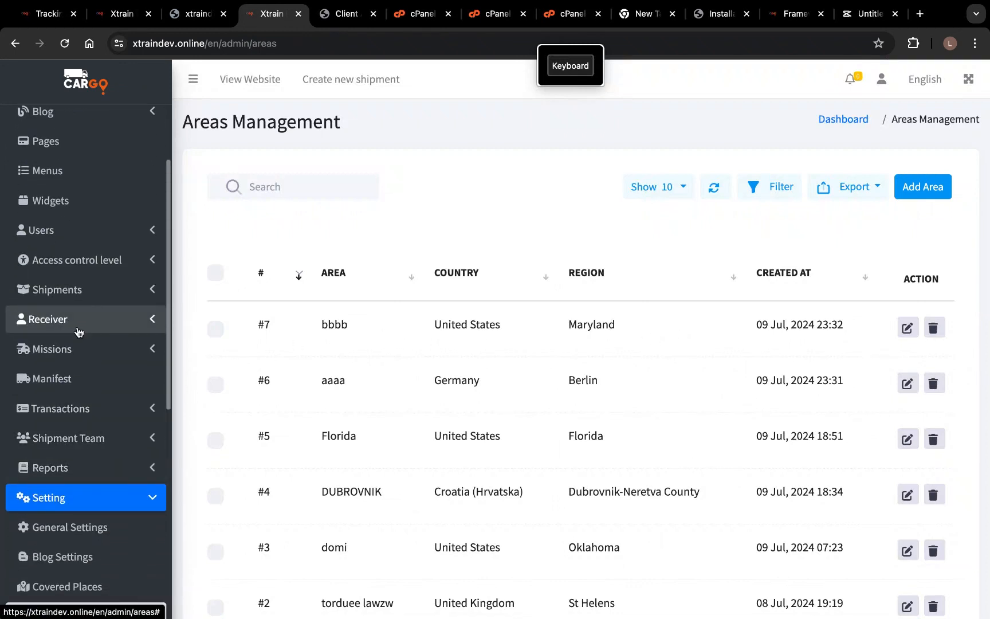
{"action": "scroll", "coordinate": [80, 326], "scroll_direction": "up", "scroll_amount": 2}
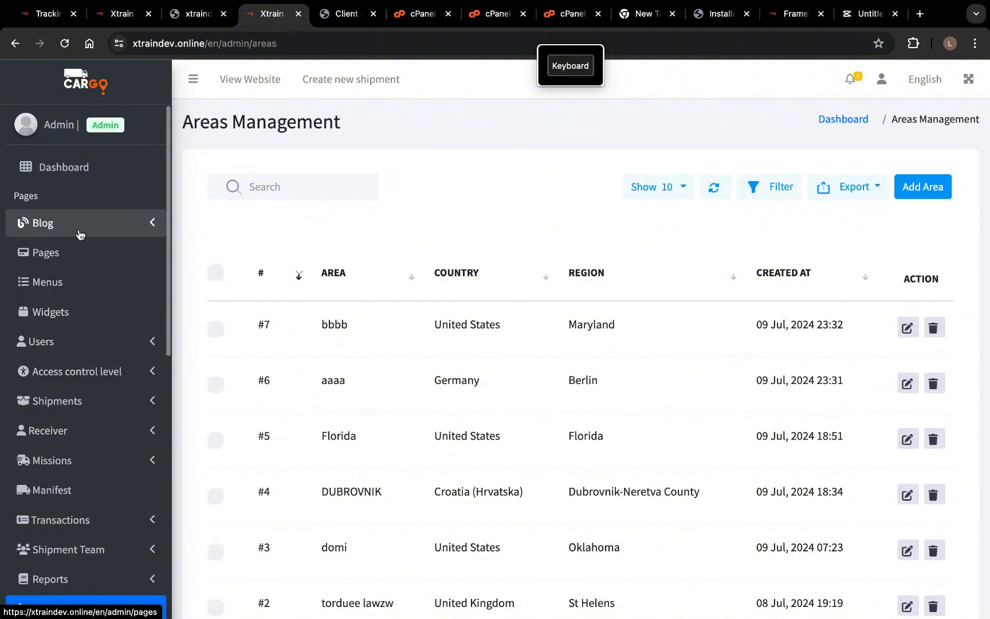
{"action": "left_click", "coordinate": [70, 404]}
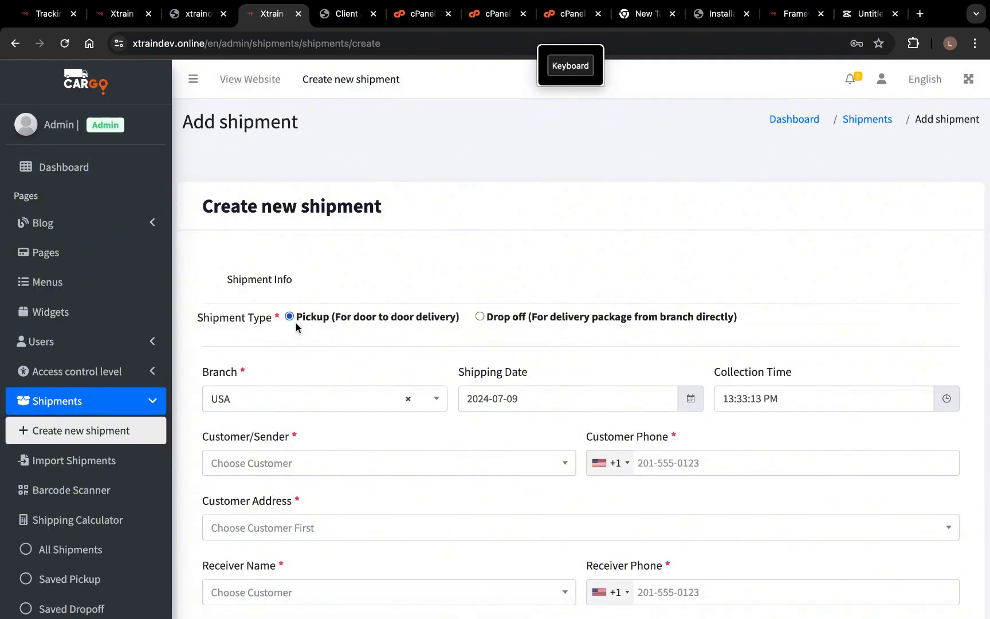
- Keep branch USA and pick an existing customer as sender with their saved address
{"action": "left_click", "coordinate": [280, 402]}
{"action": "left_click", "coordinate": [276, 457]}
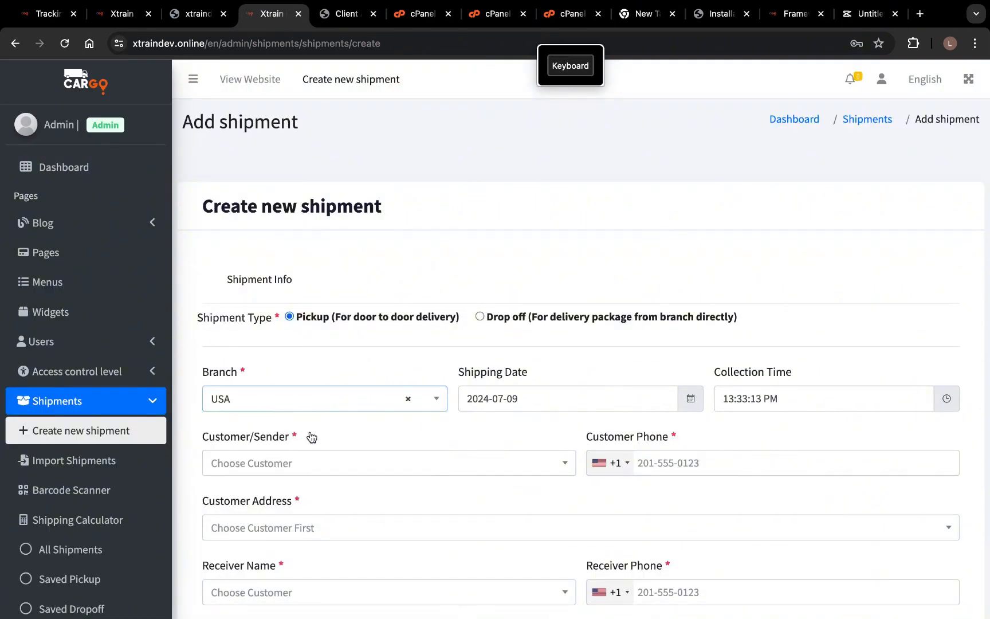
{"action": "left_click", "coordinate": [401, 462]}
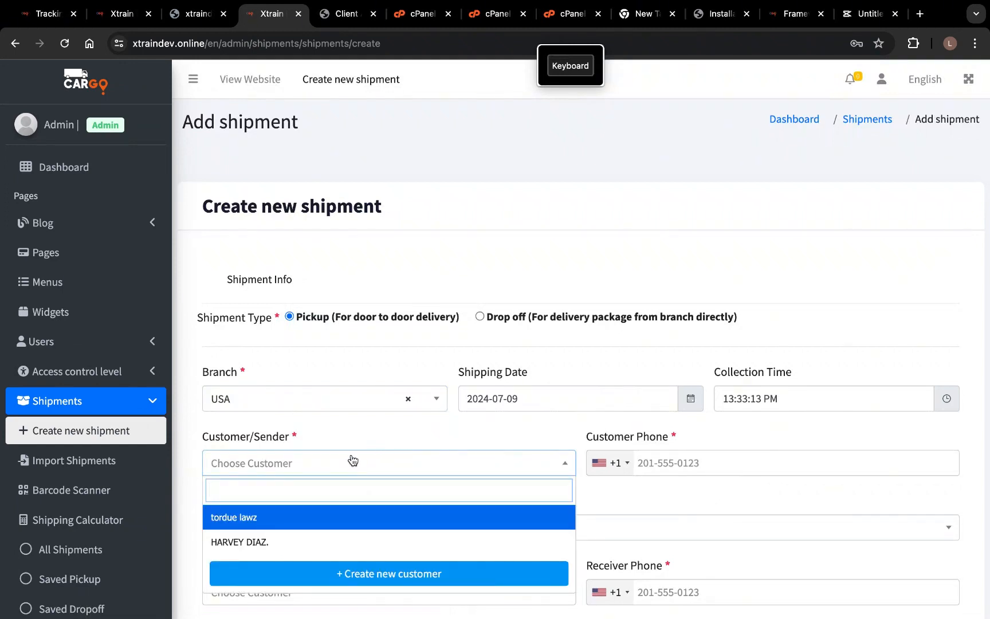
{"action": "scroll", "coordinate": [353, 460], "scroll_direction": "down", "scroll_amount": 3}
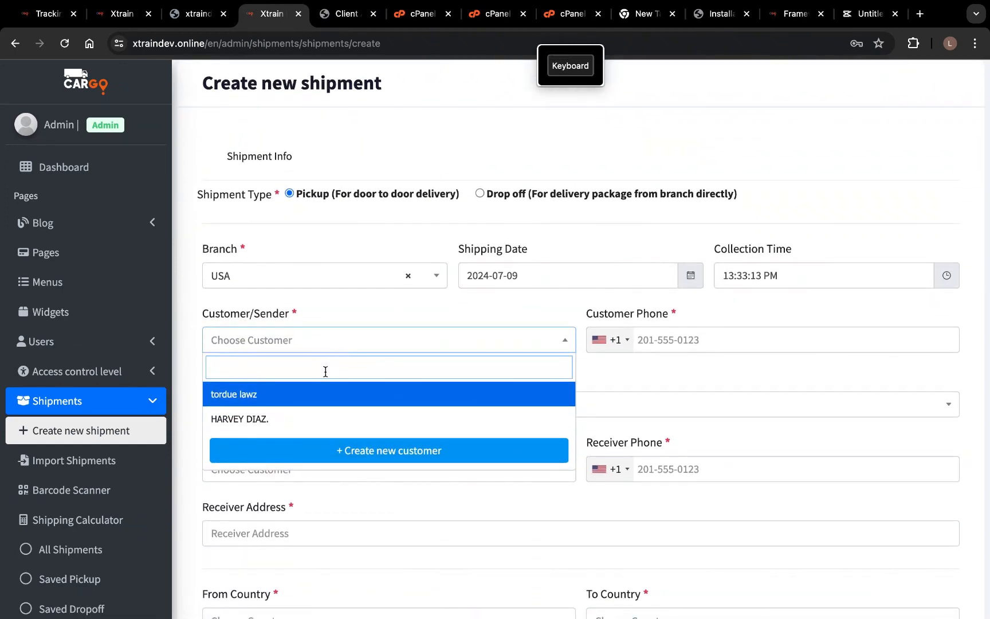
{"action": "left_click", "coordinate": [282, 405]}
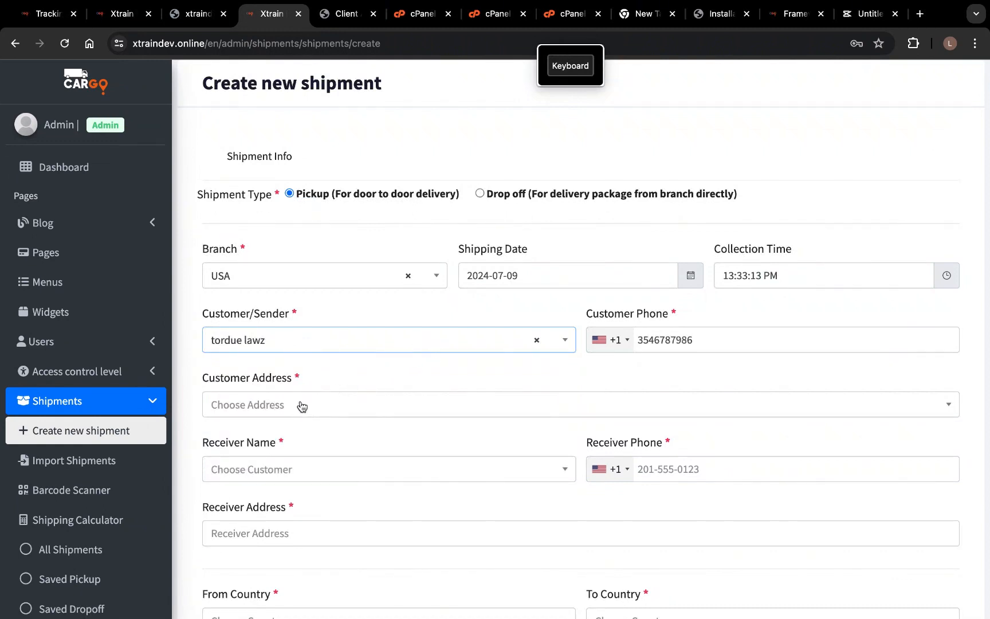
{"action": "left_click", "coordinate": [302, 406]}
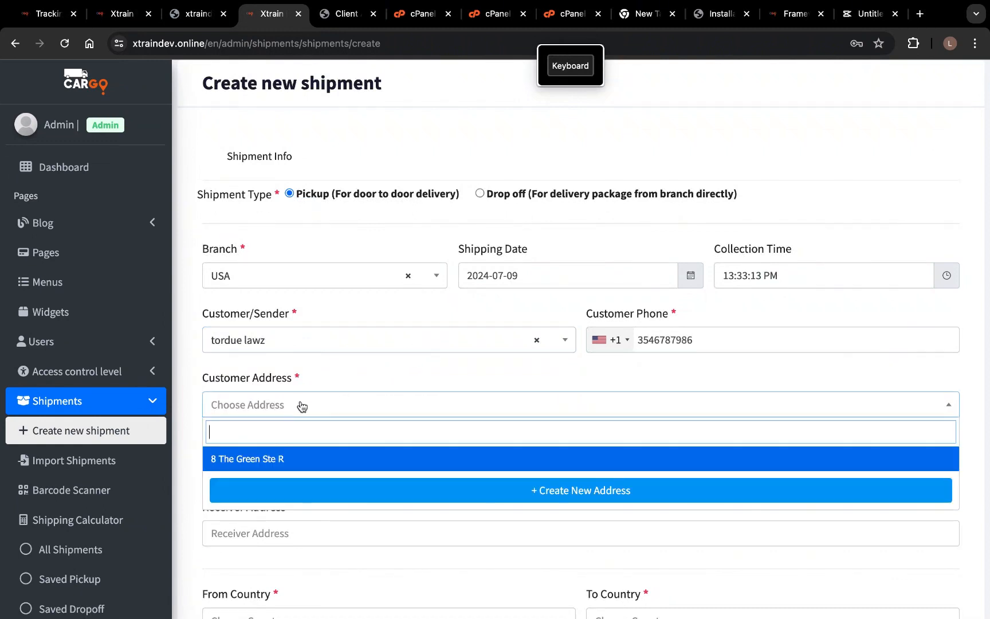
{"action": "left_click", "coordinate": [312, 462]}
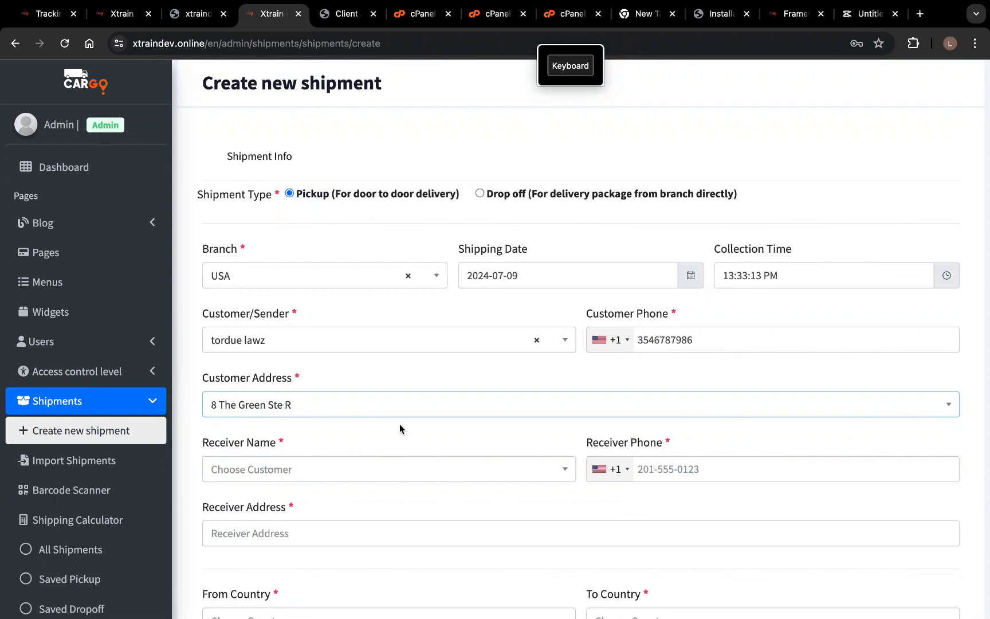
- Pick an existing customer as the shipment's receiver
{"action": "left_click", "coordinate": [387, 473]}
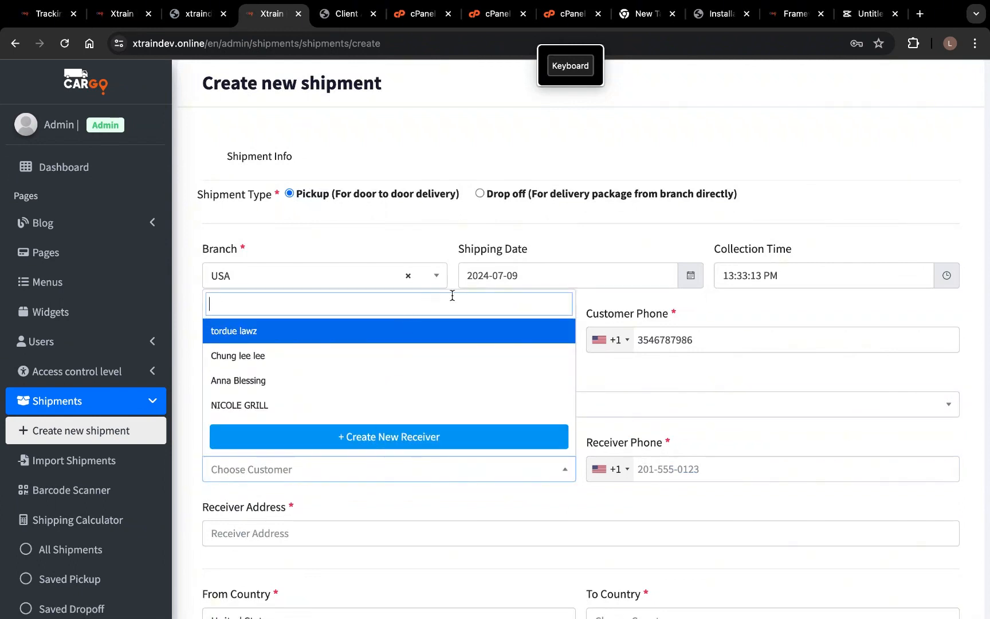
{"action": "left_click", "coordinate": [643, 392]}
{"action": "left_click", "coordinate": [294, 466]}
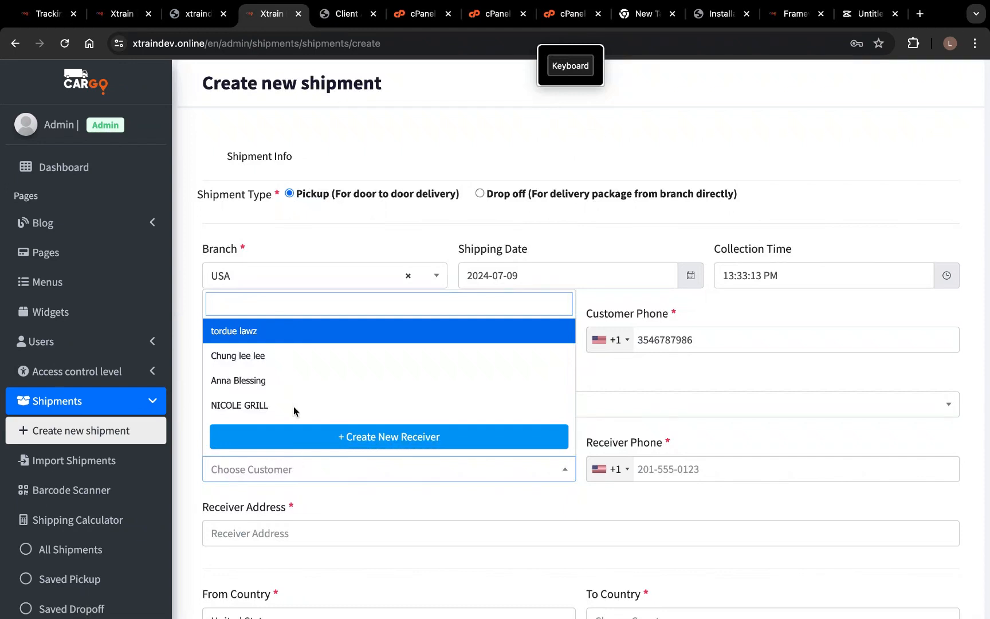
{"action": "left_click", "coordinate": [294, 361]}
{"action": "scroll", "coordinate": [293, 436], "scroll_direction": "down", "scroll_amount": 3}
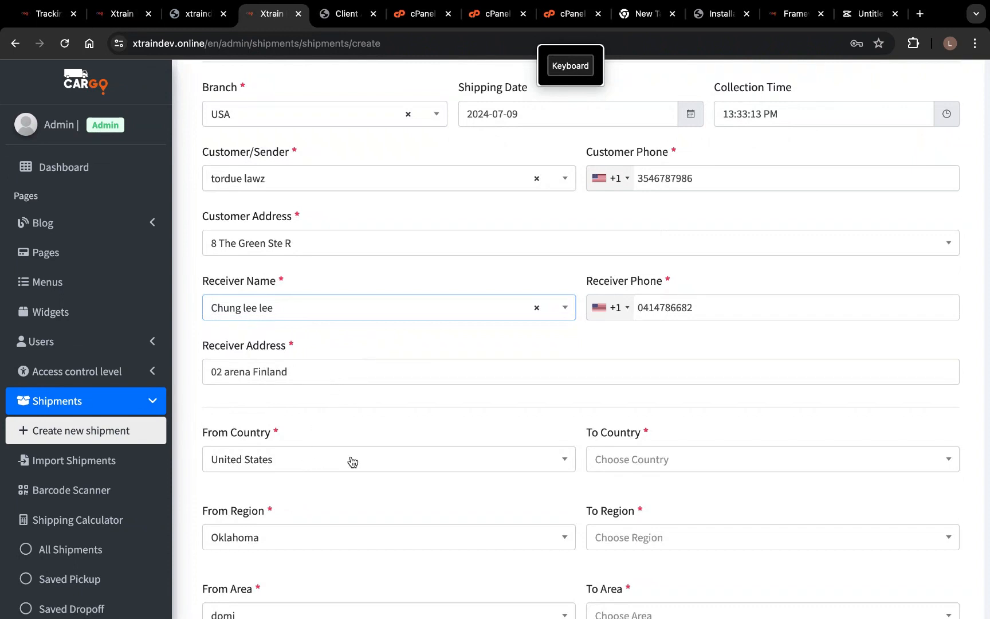
{"action": "scroll", "coordinate": [349, 461], "scroll_direction": "down", "scroll_amount": 2}
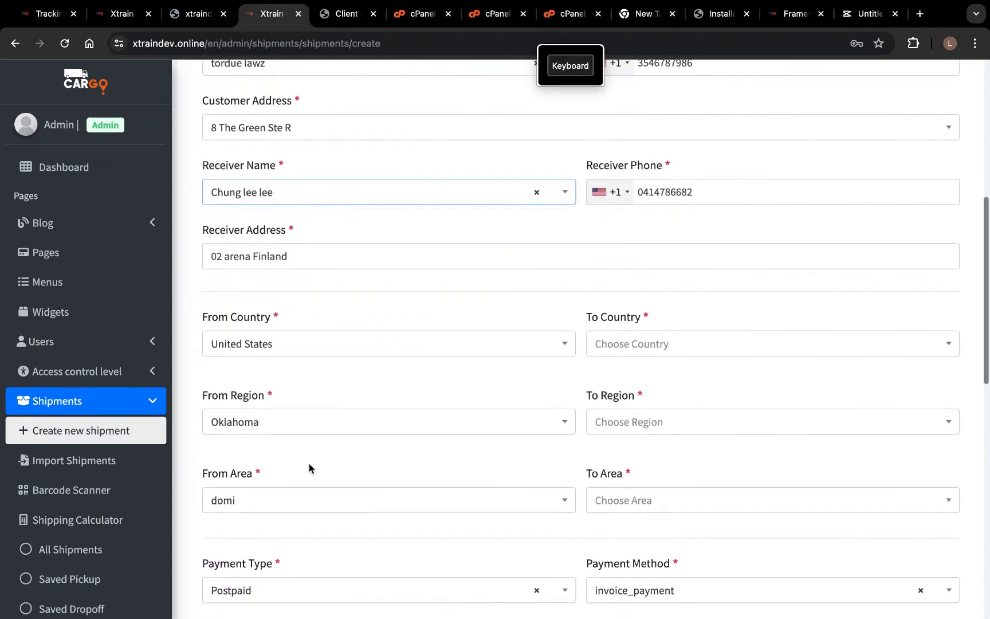
- Keep origin United States and set destination Germany, region Berlin, area aaaa
{"action": "left_click", "coordinate": [283, 346]}
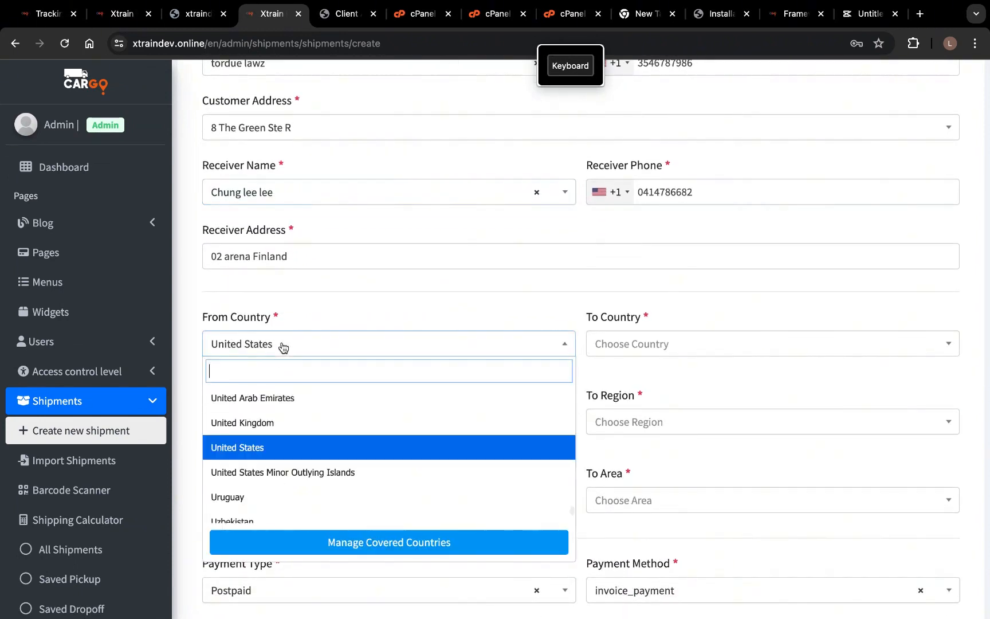
{"action": "left_click", "coordinate": [283, 447]}
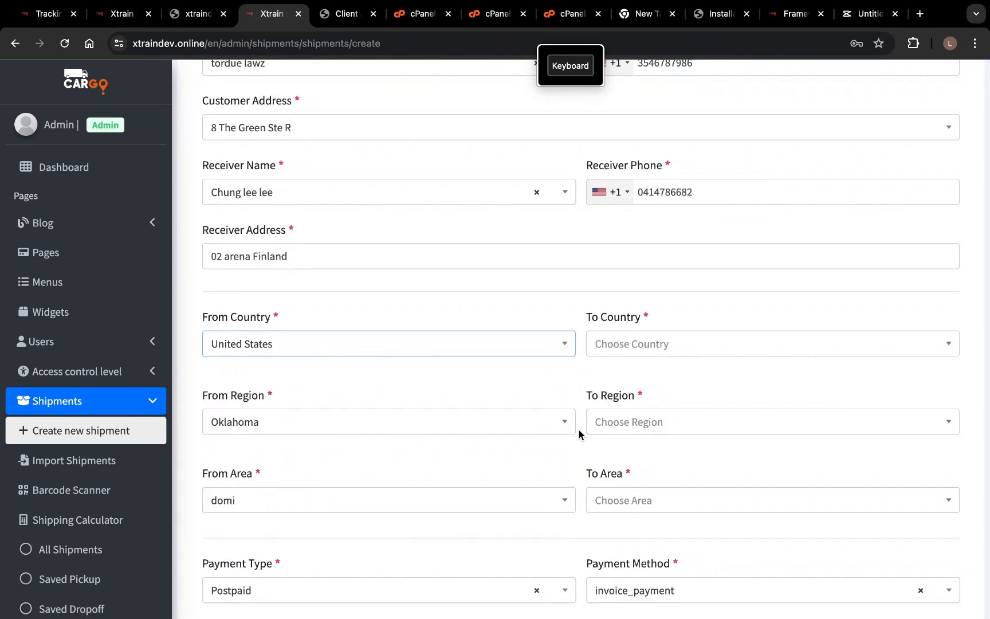
{"action": "left_click", "coordinate": [698, 347]}
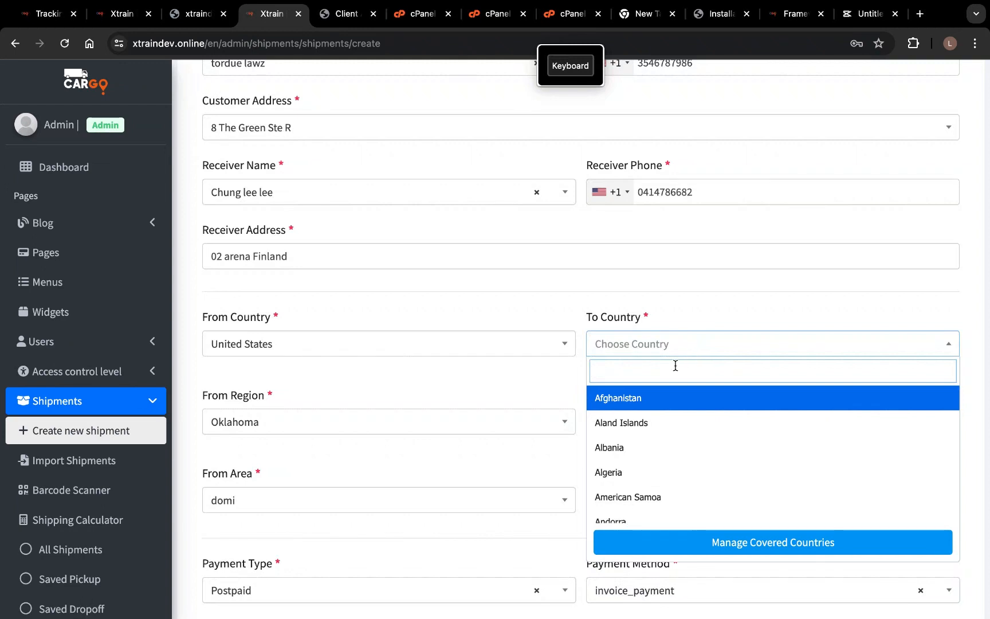
{"action": "type", "text": "ger"}
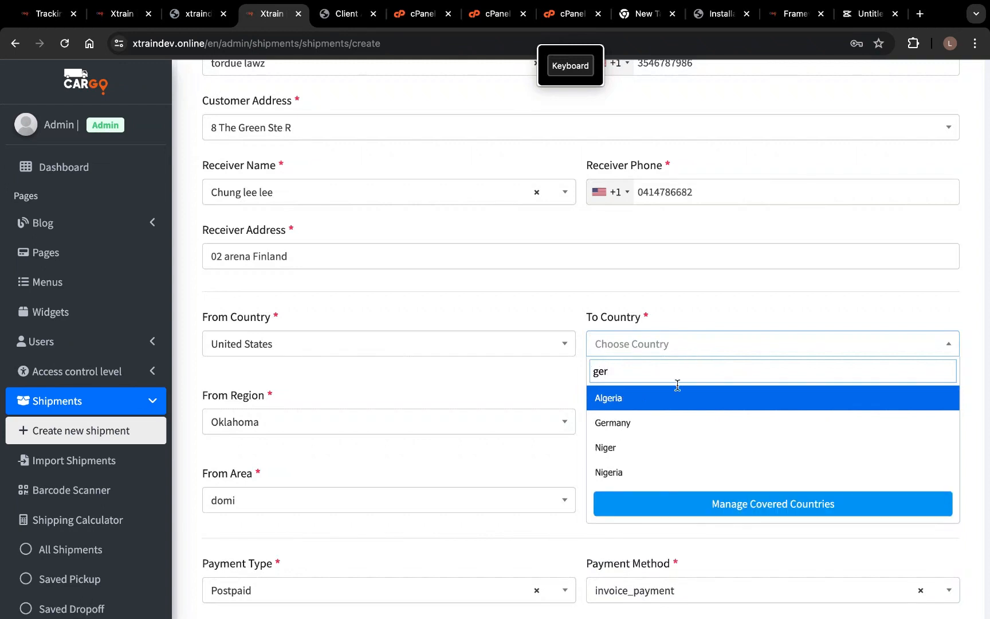
{"action": "left_click", "coordinate": [674, 424]}
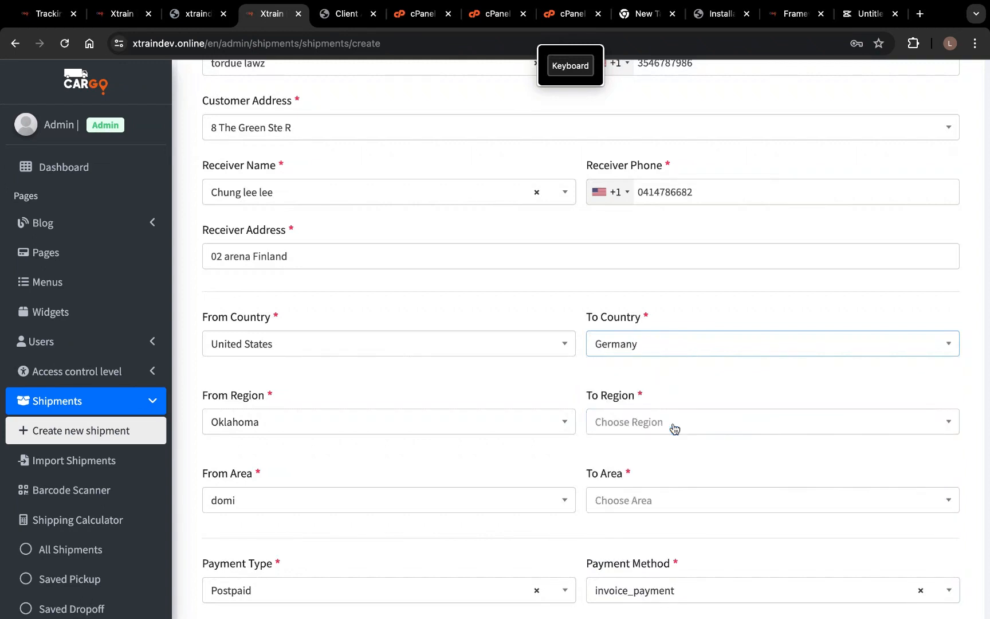
{"action": "left_click", "coordinate": [665, 424]}
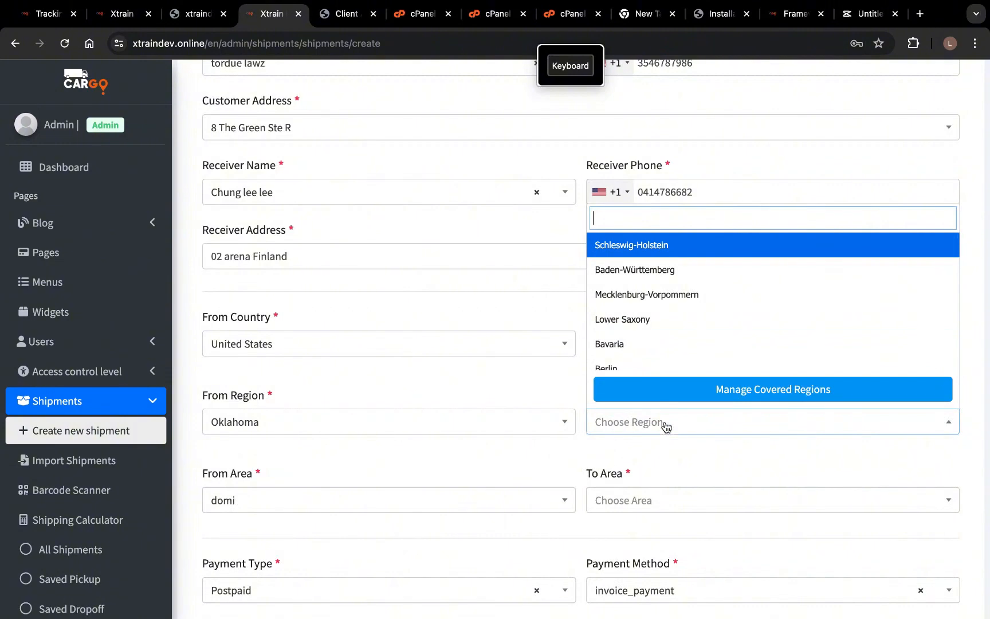
{"action": "left_click", "coordinate": [653, 369]}
{"action": "left_click", "coordinate": [622, 494]}
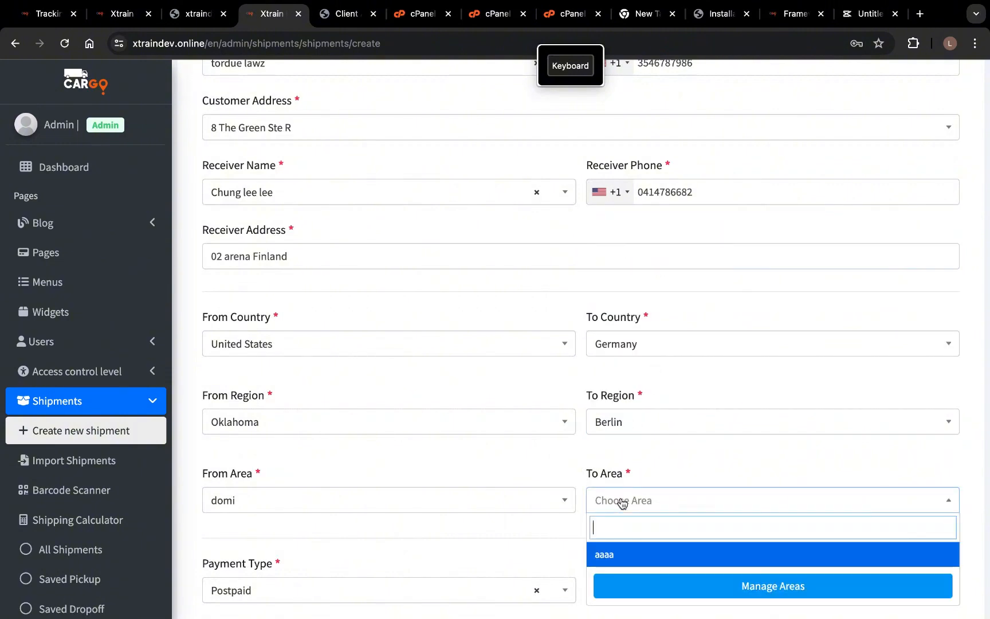
{"action": "left_click", "coordinate": [619, 559]}
- Set the payment method to cash_payment
{"action": "scroll", "coordinate": [593, 483], "scroll_direction": "down", "scroll_amount": 3}
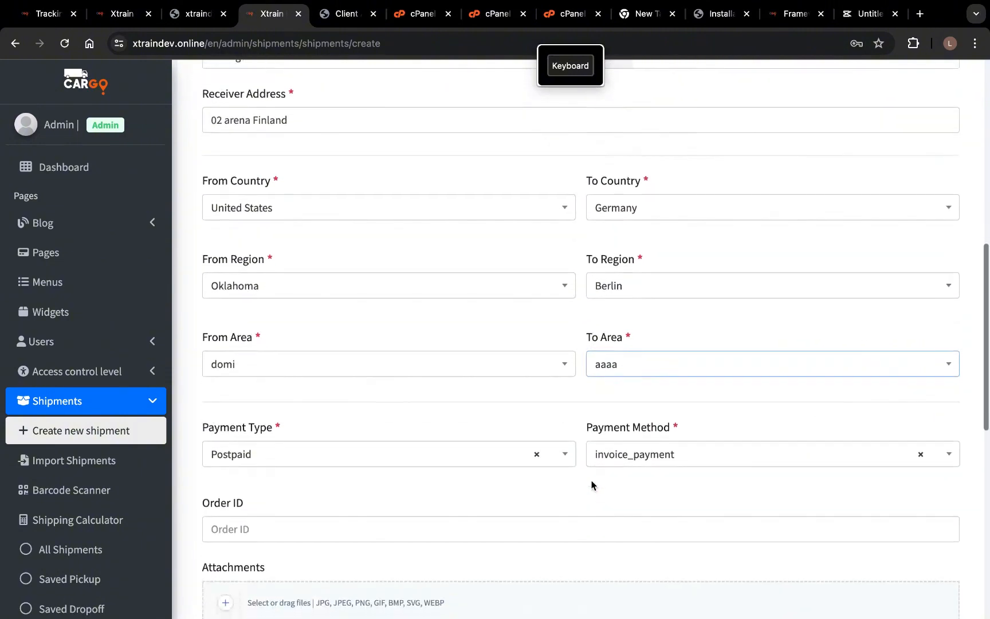
{"action": "left_click", "coordinate": [666, 458]}
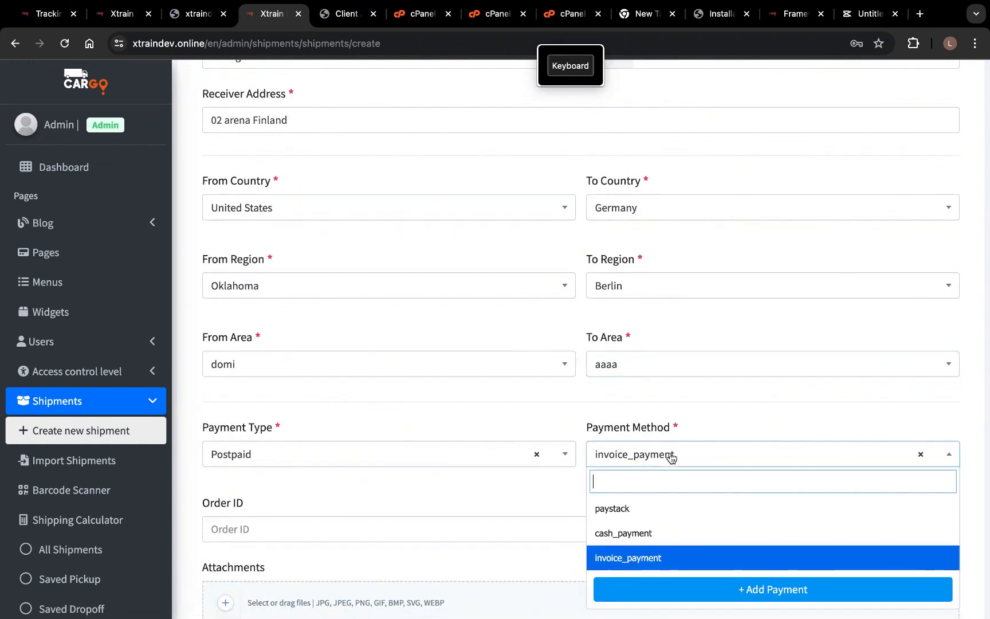
{"action": "left_click", "coordinate": [623, 534]}
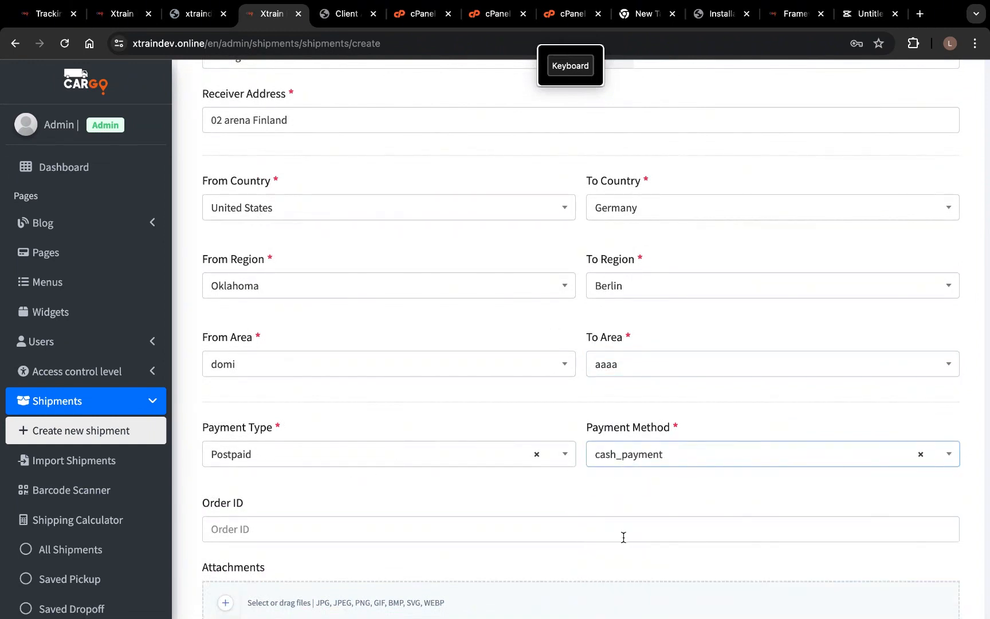
{"action": "scroll", "coordinate": [233, 518], "scroll_direction": "down", "scroll_amount": 4}
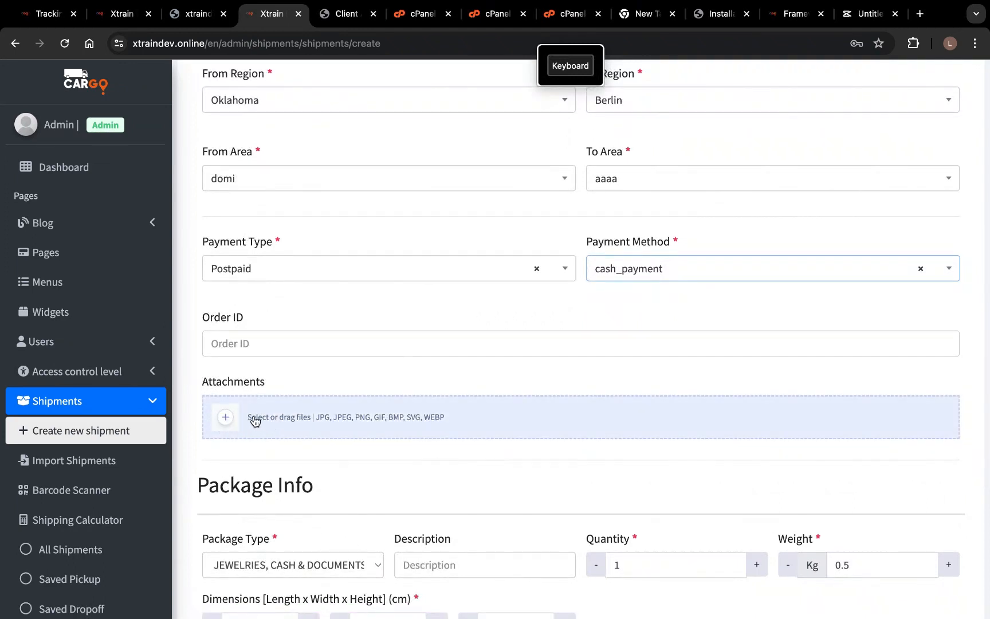
- Describe the package as a ring and set the amount to be collected to 900
{"action": "mouse_move", "coordinate": [511, 4]}
{"action": "scroll", "coordinate": [321, 526], "scroll_direction": "down", "scroll_amount": 3}
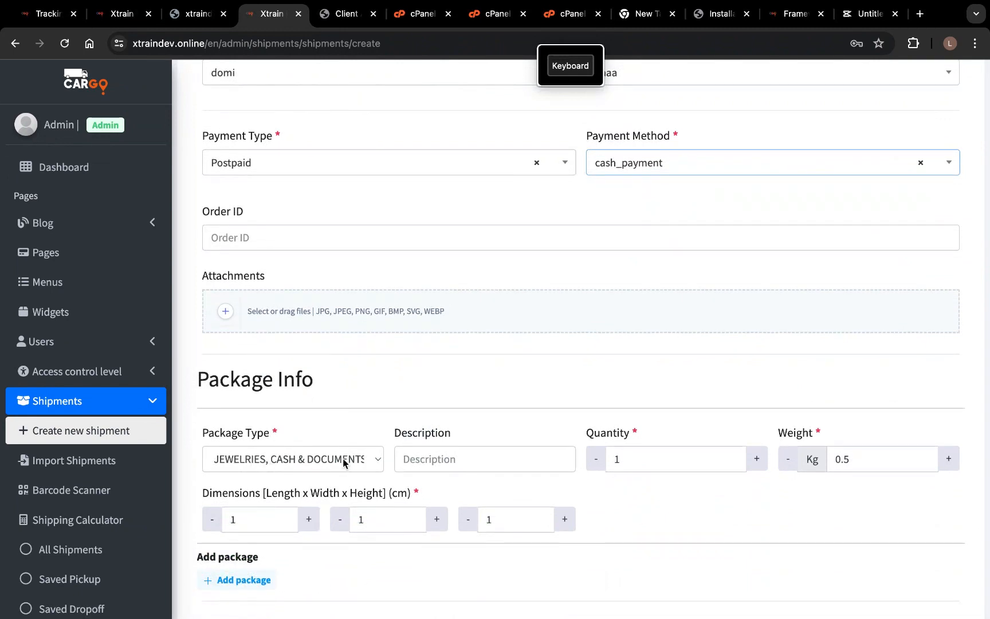
{"action": "left_click", "coordinate": [444, 454]}
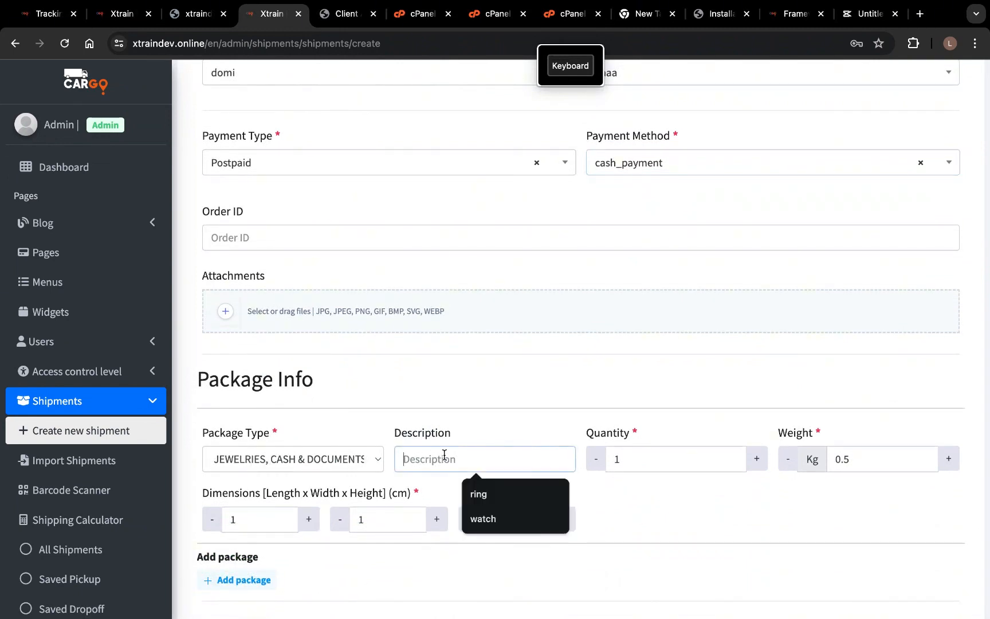
{"action": "left_click", "coordinate": [485, 494]}
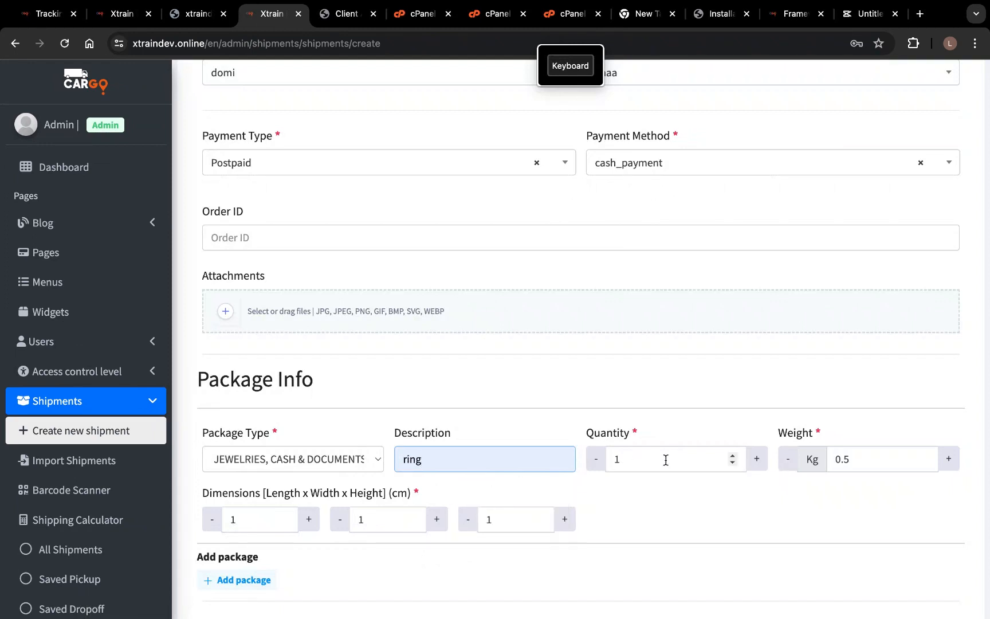
{"action": "scroll", "coordinate": [423, 493], "scroll_direction": "down", "scroll_amount": 3}
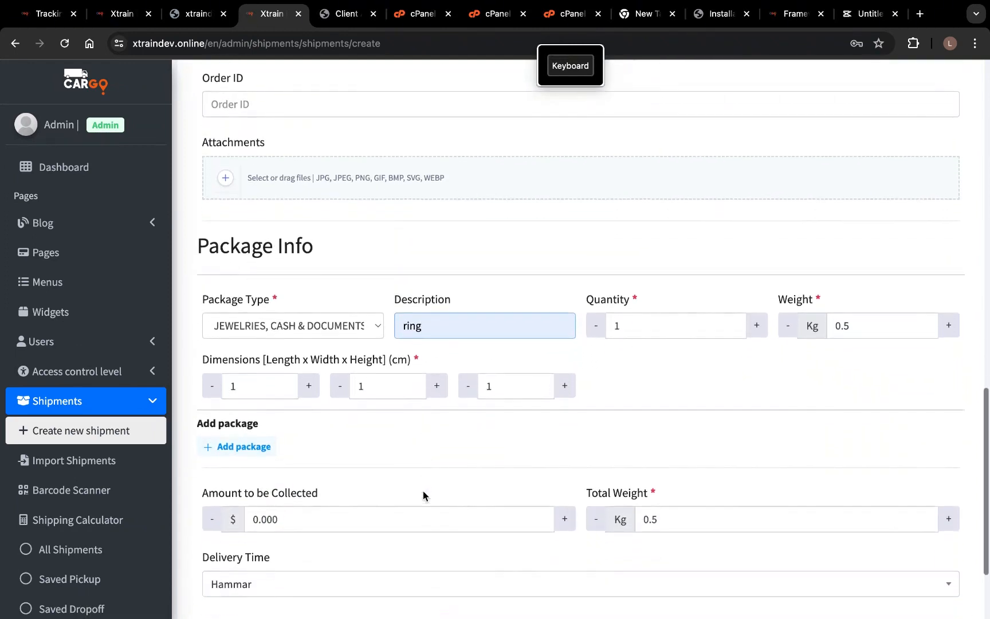
{"action": "scroll", "coordinate": [423, 491], "scroll_direction": "down", "scroll_amount": 1}
{"action": "left_click_drag", "start_coordinate": [373, 420], "coordinate": [200, 412]}
{"action": "type", "text": "900"}
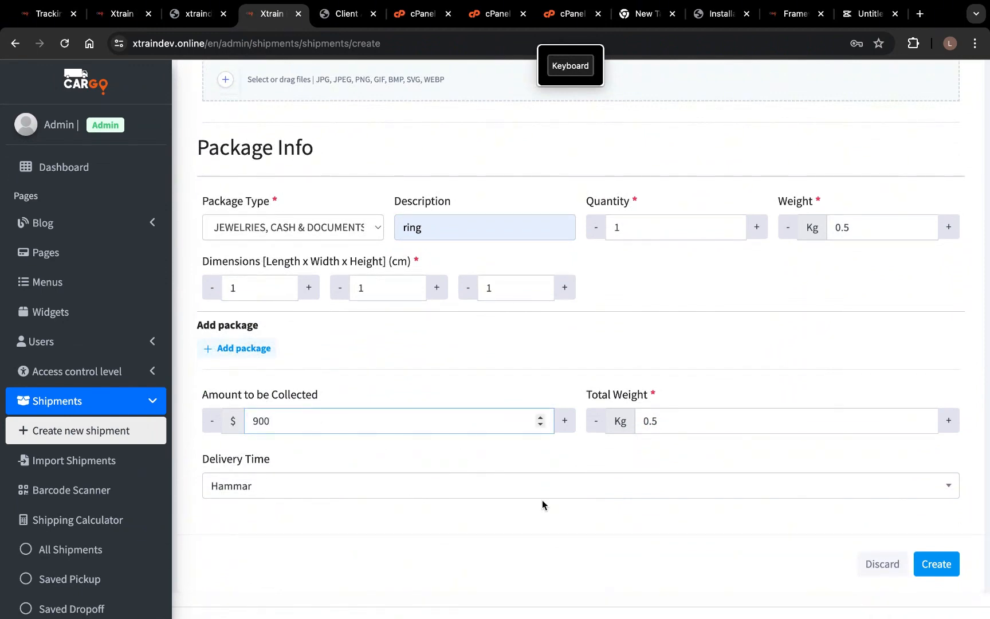
- Set delivery time to ON HOLD and submit the completed shipment form
{"action": "left_click", "coordinate": [404, 486]}
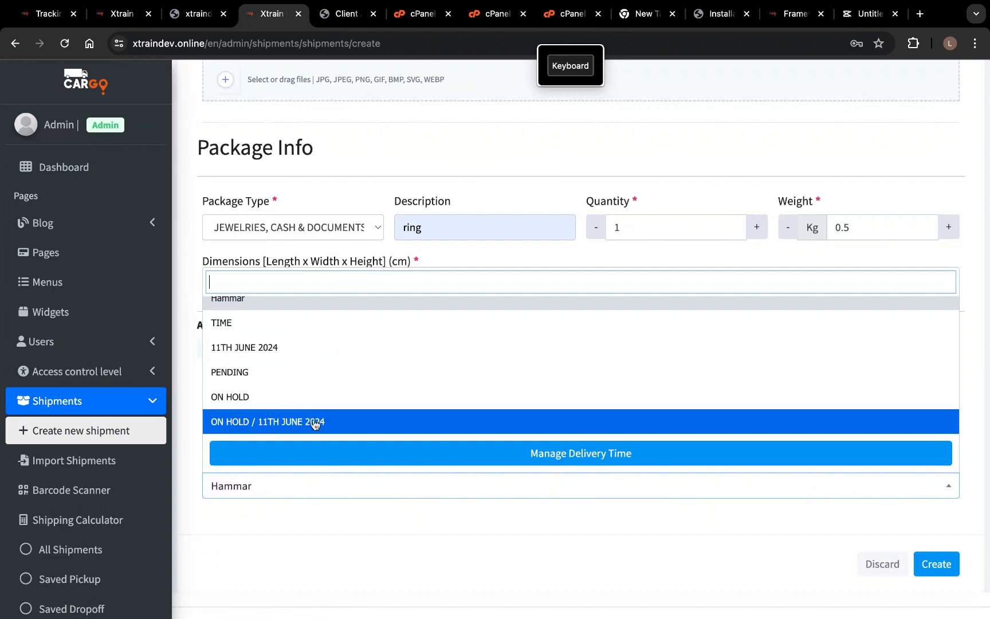
{"action": "left_click", "coordinate": [315, 402]}
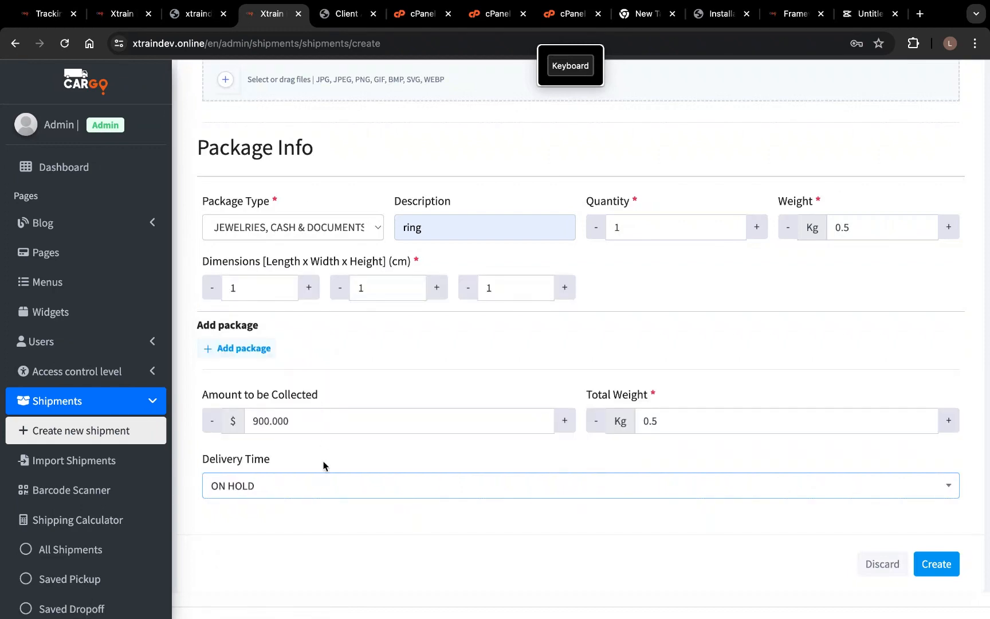
{"action": "scroll", "coordinate": [411, 376], "scroll_direction": "up", "scroll_amount": 10}
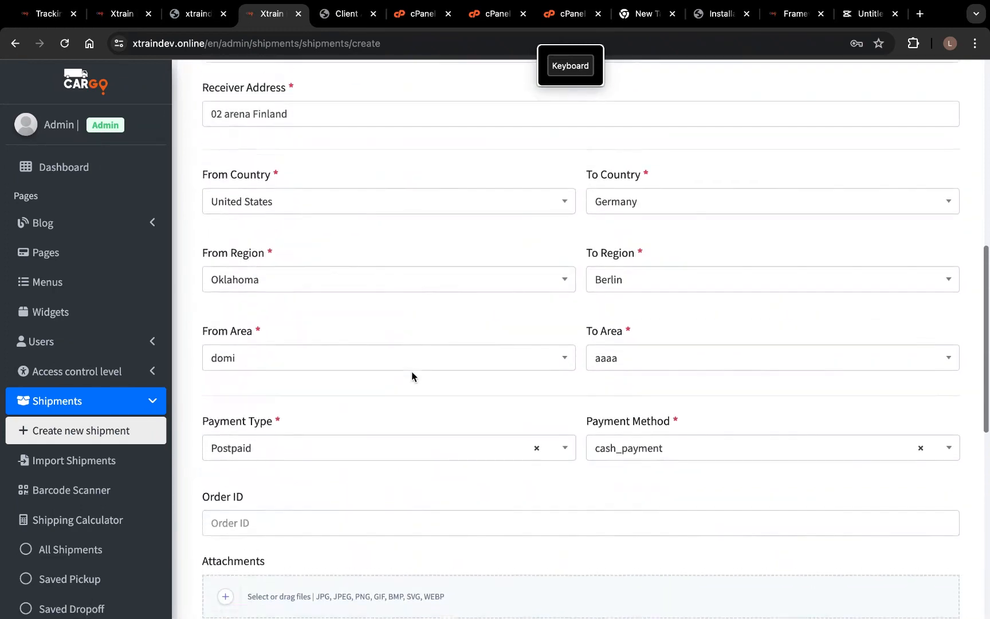
{"action": "scroll", "coordinate": [411, 376], "scroll_direction": "up", "scroll_amount": 8}
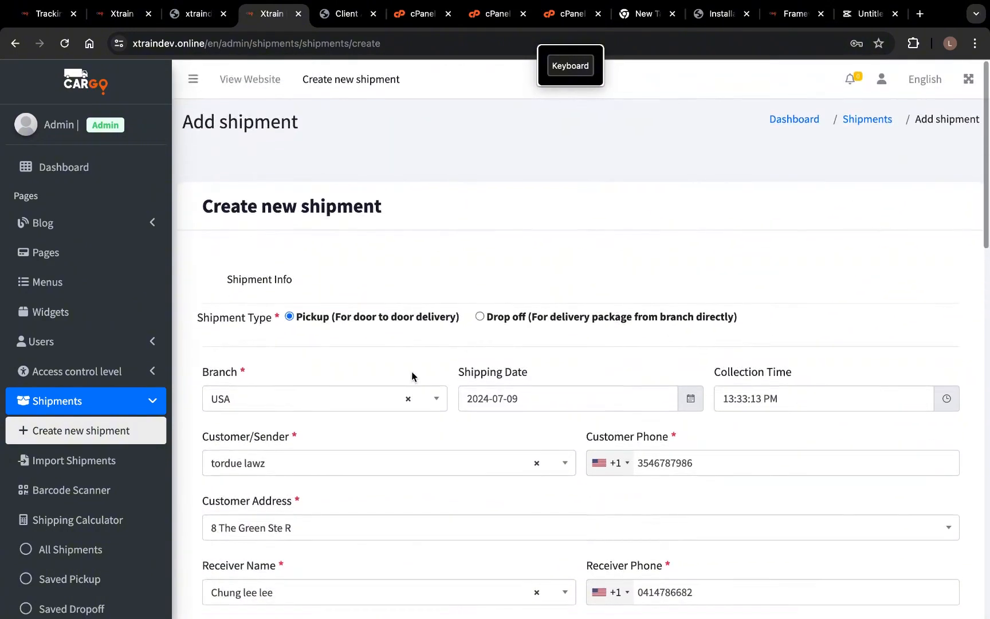
{"action": "scroll", "coordinate": [411, 376], "scroll_direction": "down", "scroll_amount": 14}
{"action": "scroll", "coordinate": [411, 376], "scroll_direction": "down", "scroll_amount": 4}
{"action": "scroll", "coordinate": [411, 376], "scroll_direction": "up", "scroll_amount": 8}
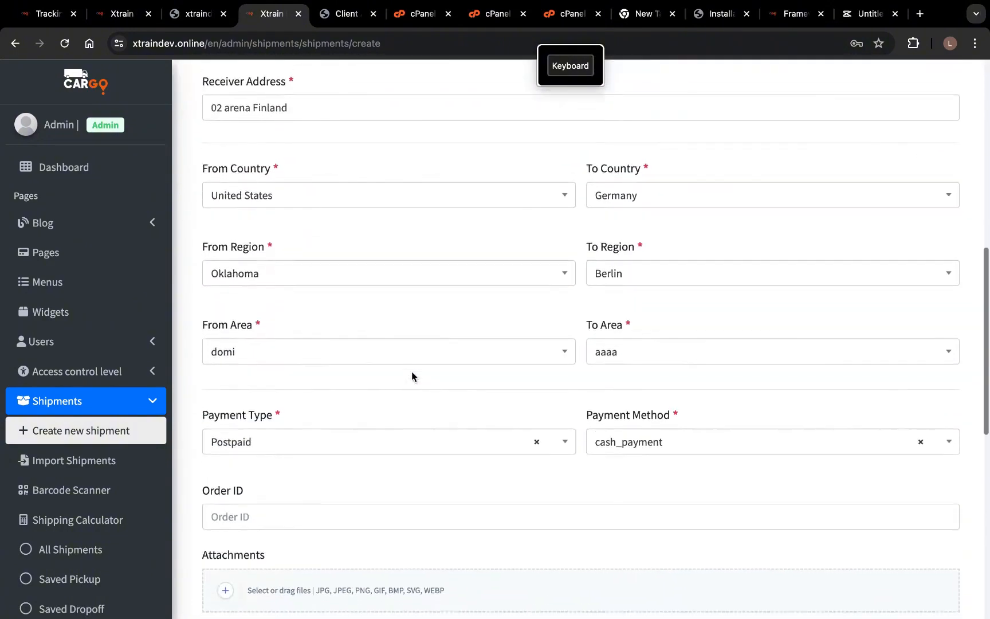
{"action": "scroll", "coordinate": [411, 376], "scroll_direction": "down", "scroll_amount": 10}
{"action": "left_click", "coordinate": [937, 538]}
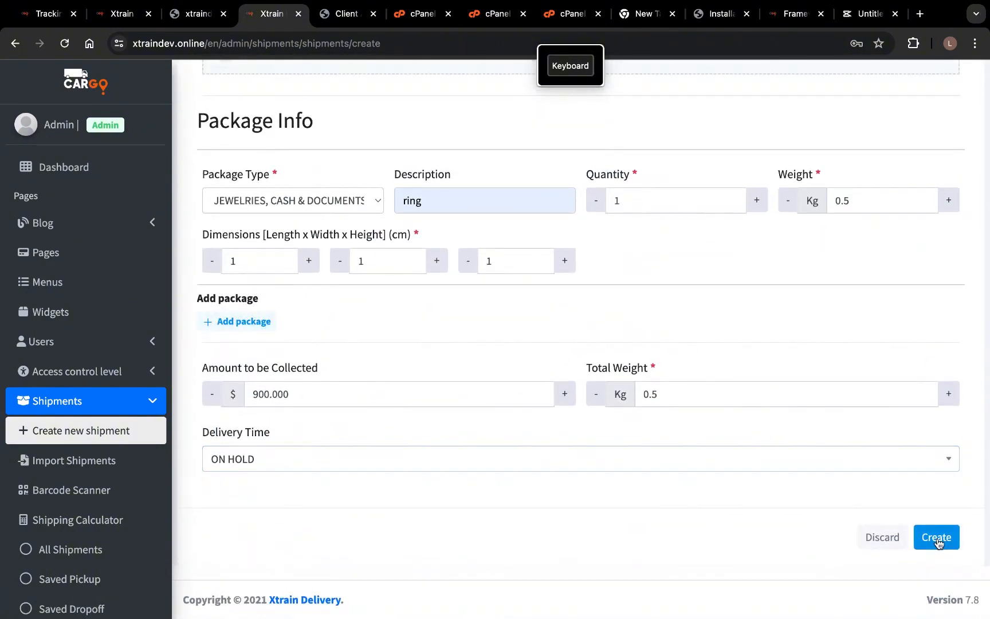
- Create the shipment and save it from the Estimation Cost dialog as AWB55264
{"action": "left_click", "coordinate": [937, 539]}
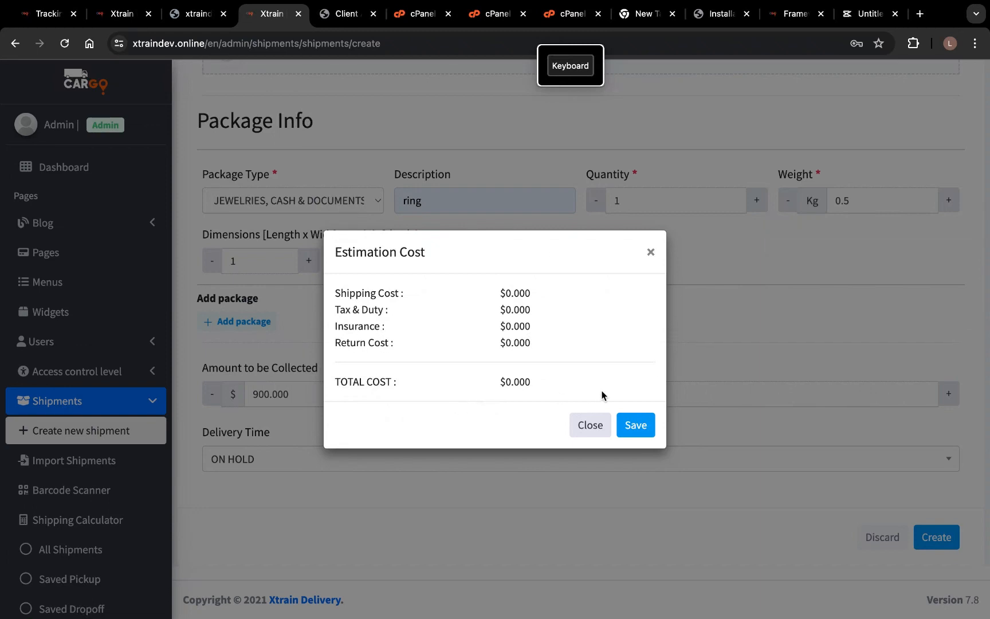
{"action": "left_click", "coordinate": [634, 427]}
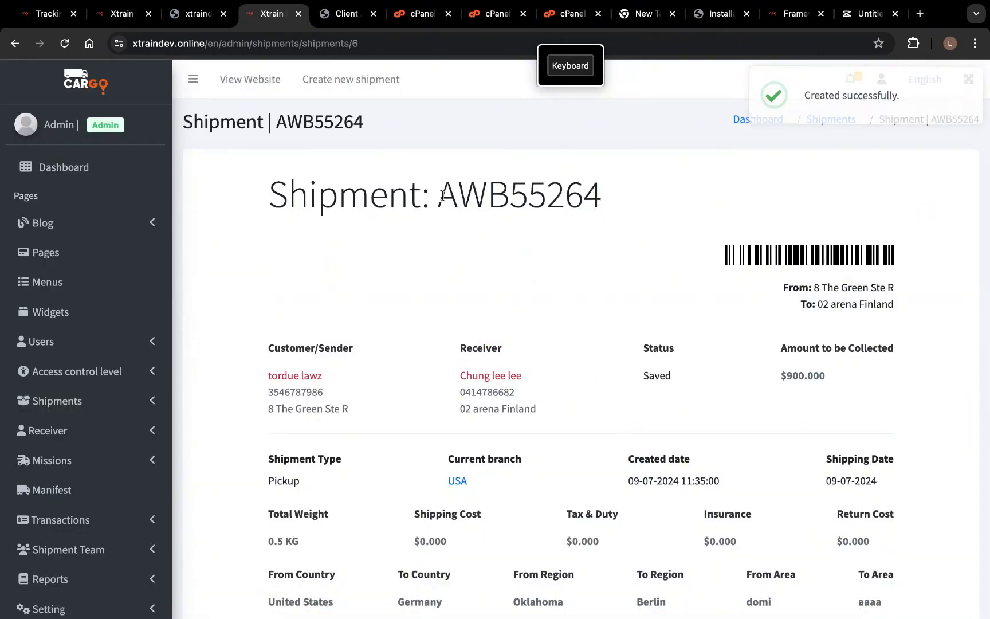
- Copy the shipment code AWB55264 from the details page
{"action": "left_click_drag", "start_coordinate": [440, 197], "coordinate": [655, 184]}
{"action": "right_click", "coordinate": [528, 199]}
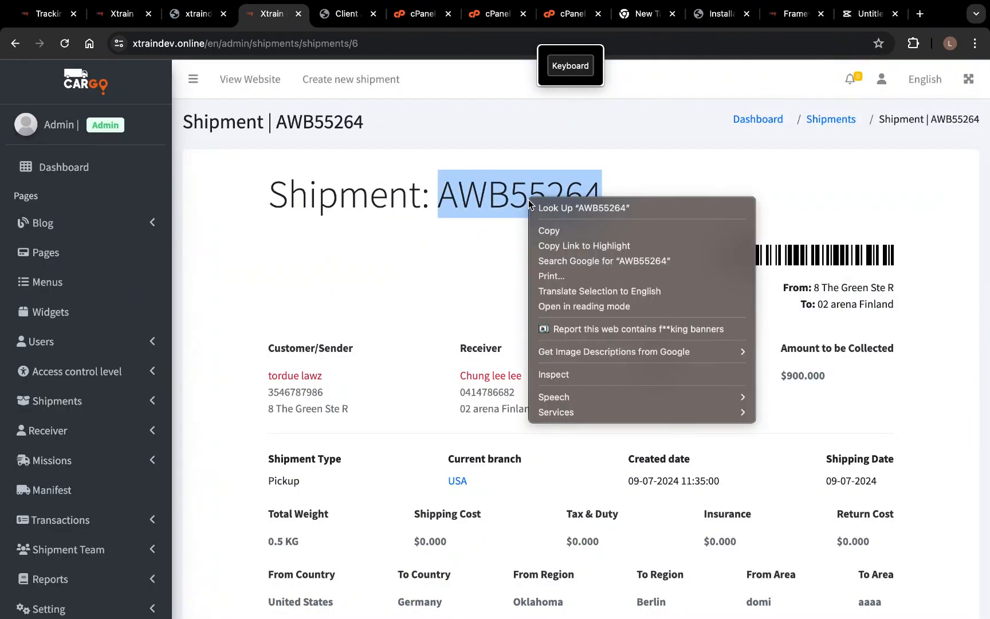
{"action": "left_click", "coordinate": [556, 232]}
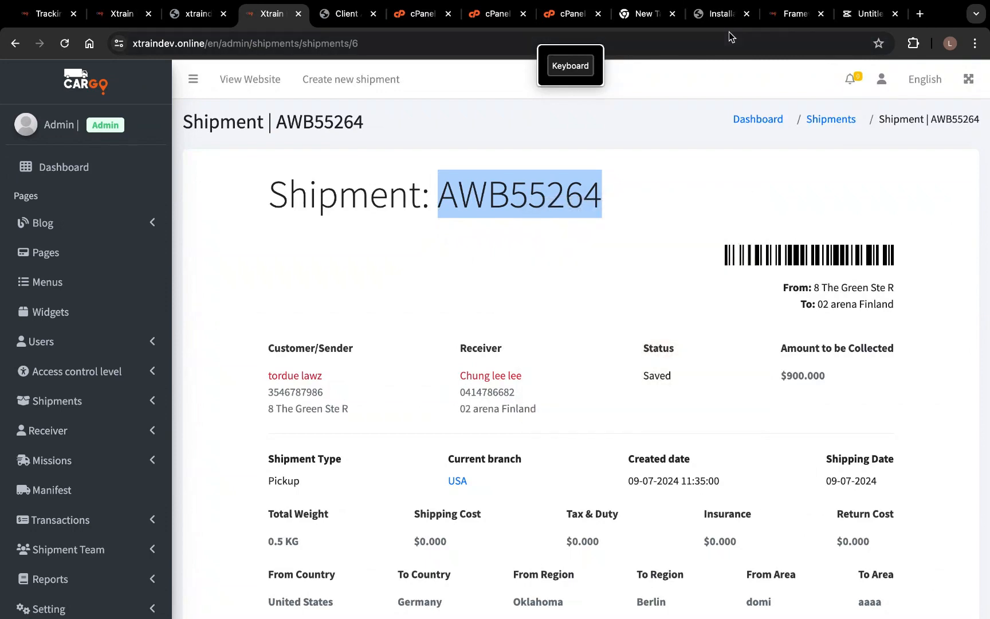
- In another tab, load the public site's home page at xtraindev.online/
{"action": "left_click", "coordinate": [794, 14]}
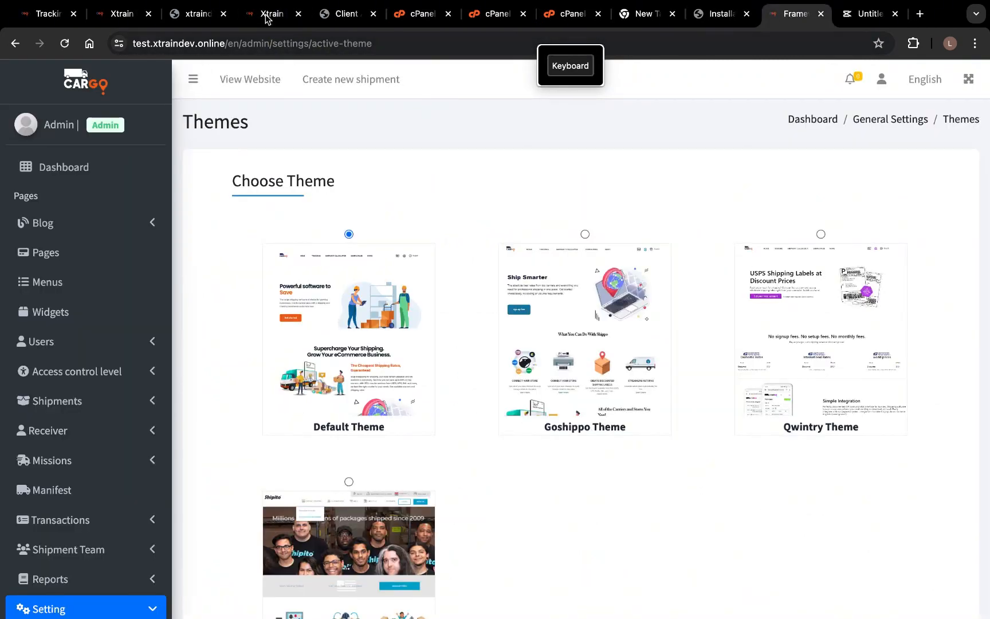
{"action": "left_click", "coordinate": [265, 18]}
{"action": "left_click", "coordinate": [124, 17]}
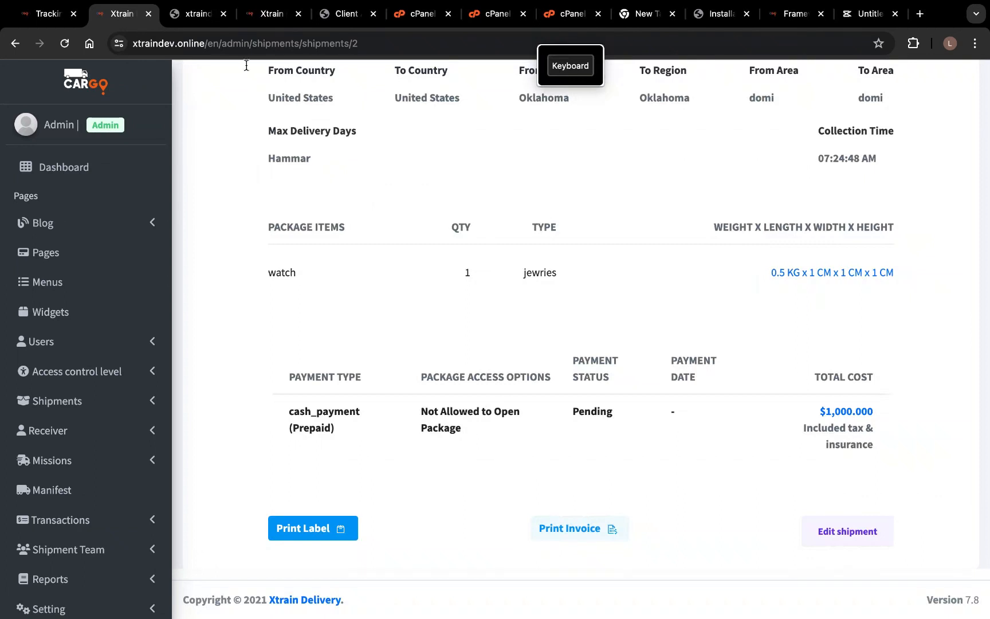
{"action": "left_click_drag", "start_coordinate": [206, 43], "coordinate": [482, 36]}
{"action": "key", "text": "BackSpace"}
{"action": "key", "text": "Return"}
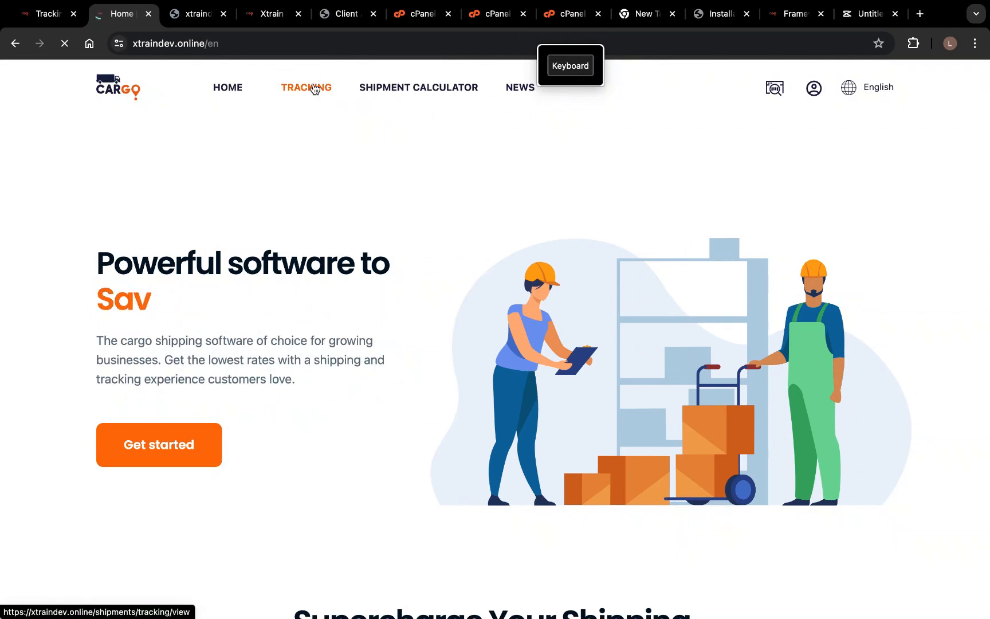
- Track AWB55264 on the public TRACKING page, confirm status Saved, then return to the admin tab
{"action": "left_click", "coordinate": [314, 89]}
{"action": "left_click", "coordinate": [438, 359]}
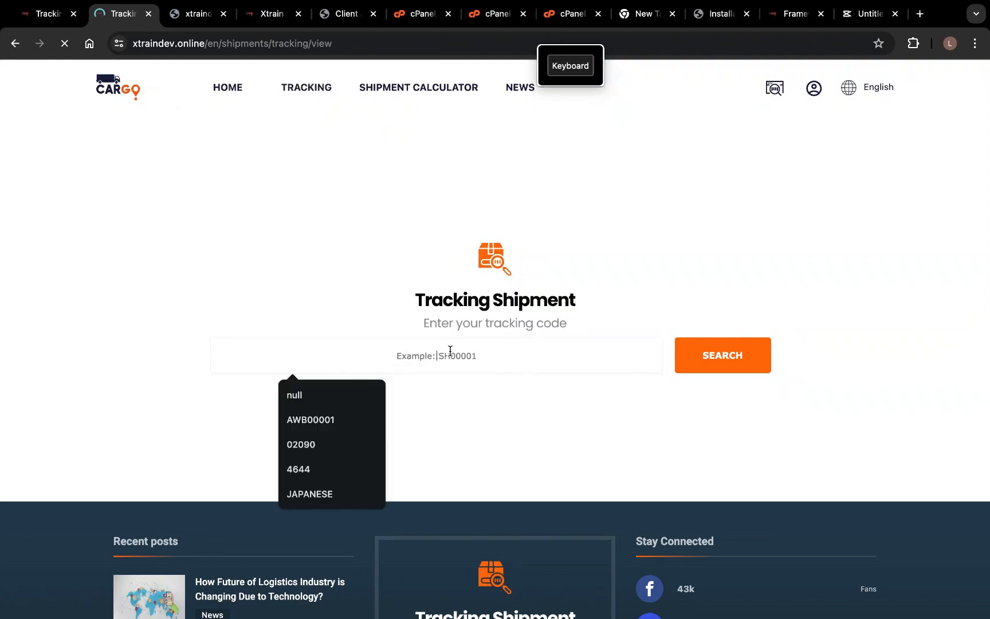
{"action": "key", "text": "super+v"}
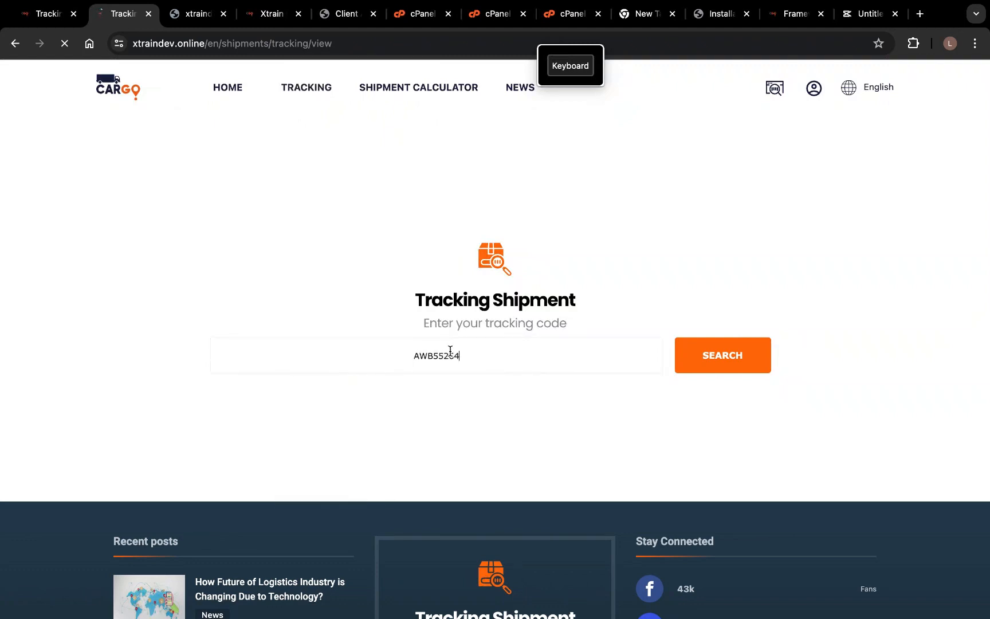
{"action": "left_click", "coordinate": [742, 355]}
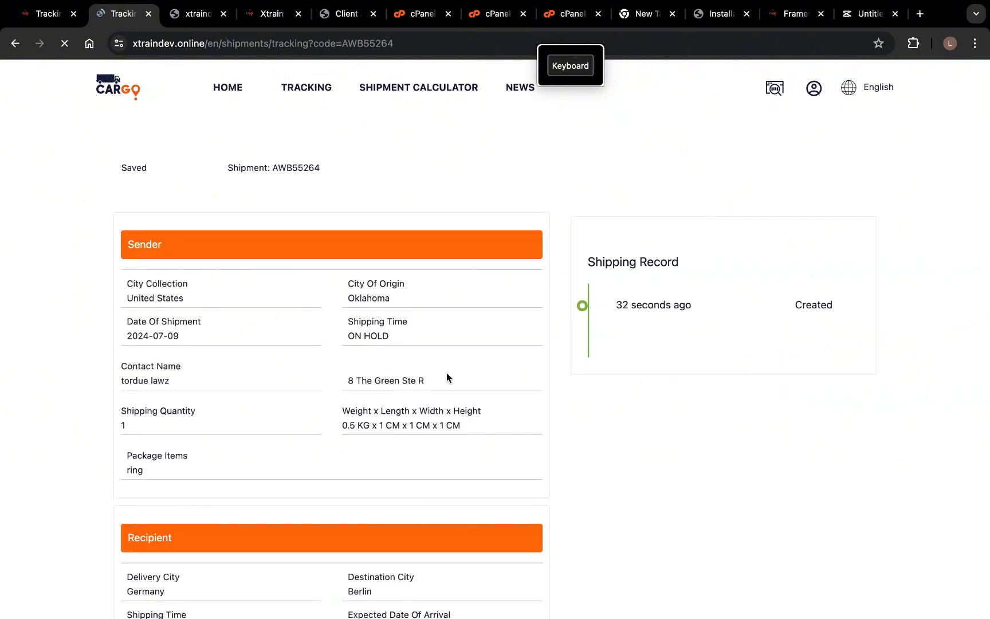
{"action": "scroll", "coordinate": [296, 399], "scroll_direction": "down", "scroll_amount": 8}
{"action": "scroll", "coordinate": [297, 398], "scroll_direction": "up", "scroll_amount": 8}
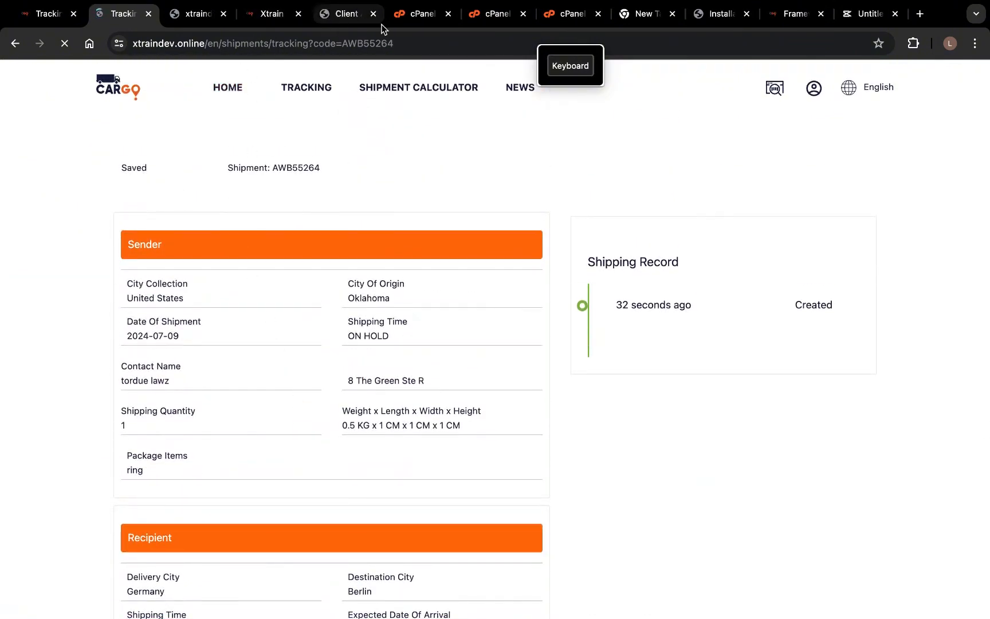
{"action": "left_click", "coordinate": [268, 15]}
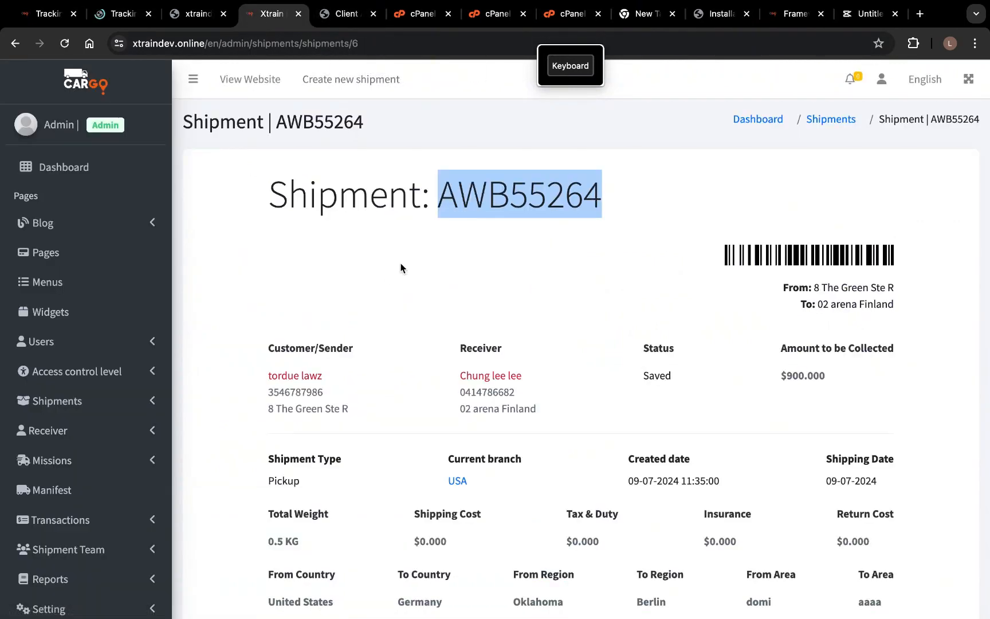
- Open AWB55264's printable invoice without printing, then return to the shipment details tab
{"action": "scroll", "coordinate": [575, 295], "scroll_direction": "down", "scroll_amount": 1}
{"action": "scroll", "coordinate": [575, 294], "scroll_direction": "down", "scroll_amount": 8}
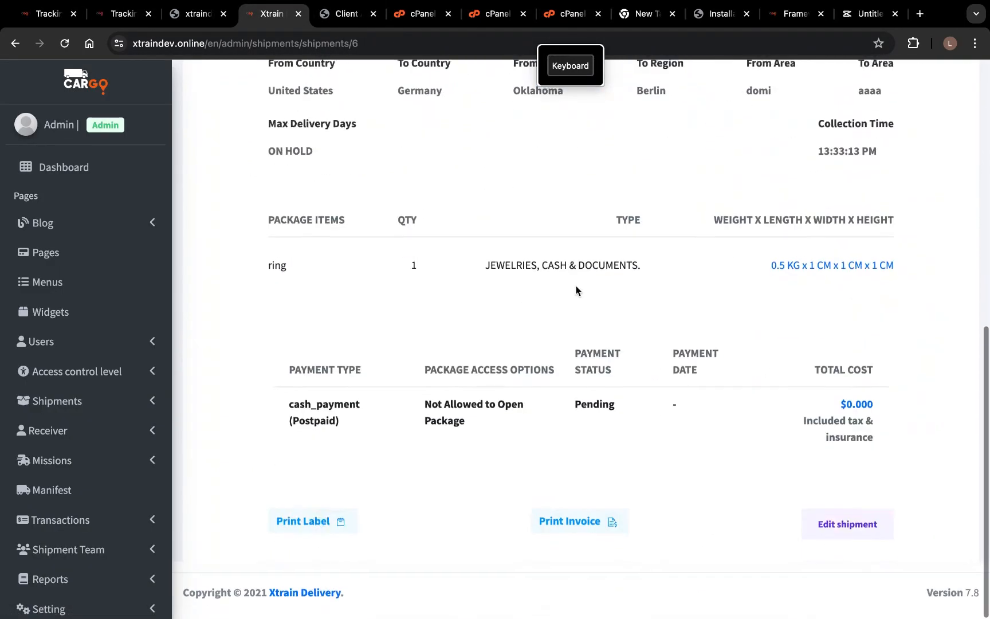
{"action": "left_click", "coordinate": [564, 528]}
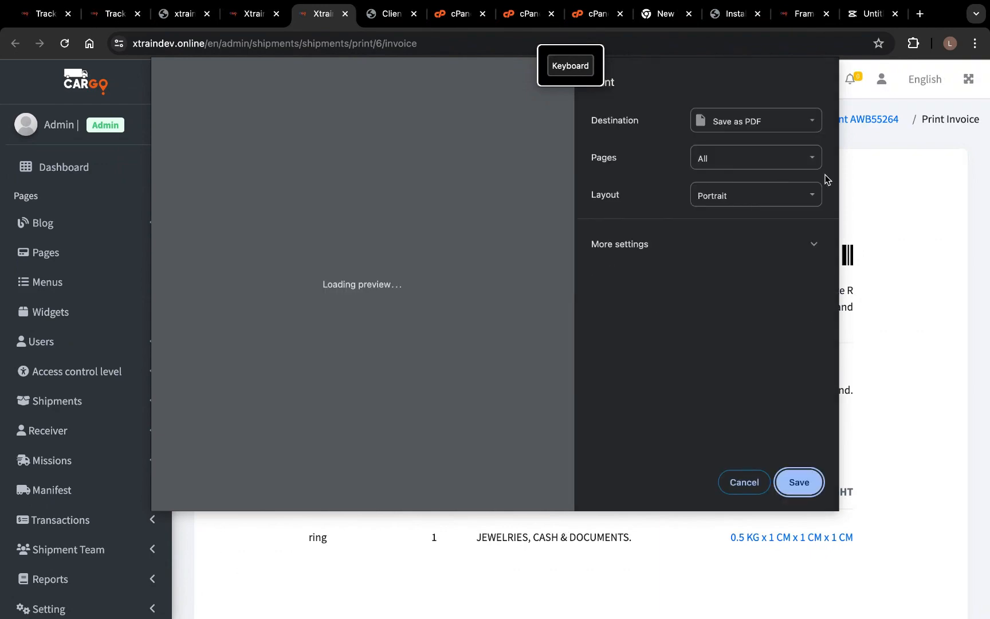
{"action": "key", "text": "Escape"}
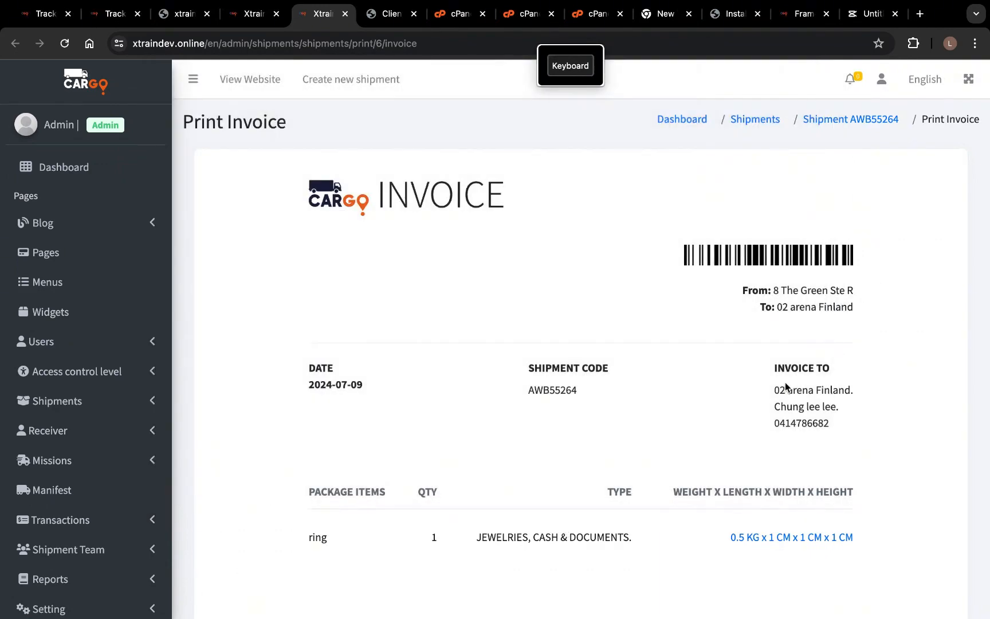
{"action": "scroll", "coordinate": [606, 427], "scroll_direction": "down", "scroll_amount": 5}
{"action": "scroll", "coordinate": [606, 427], "scroll_direction": "up", "scroll_amount": 10}
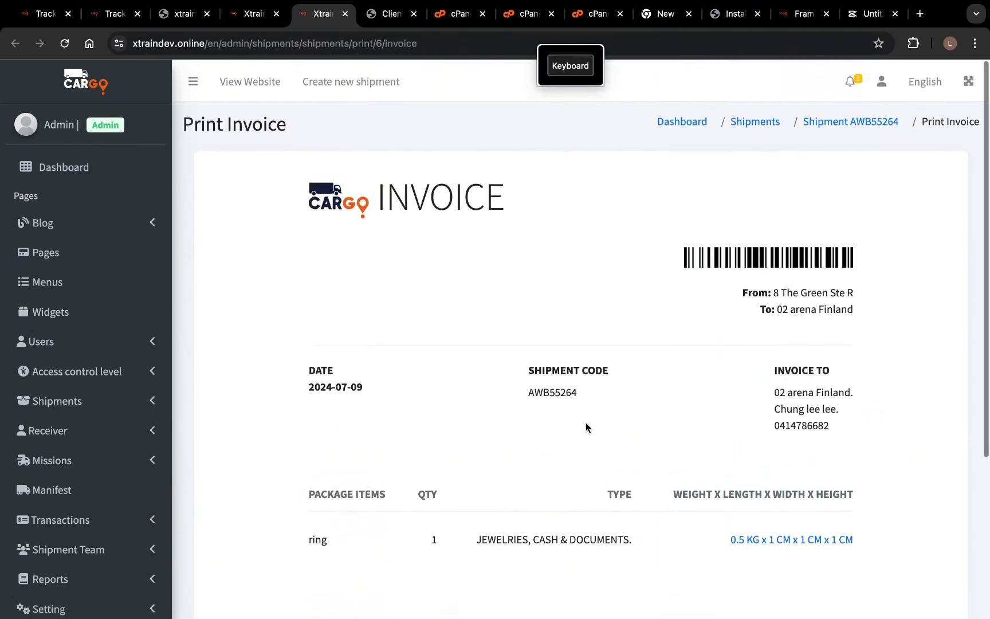
{"action": "left_click", "coordinate": [252, 16]}
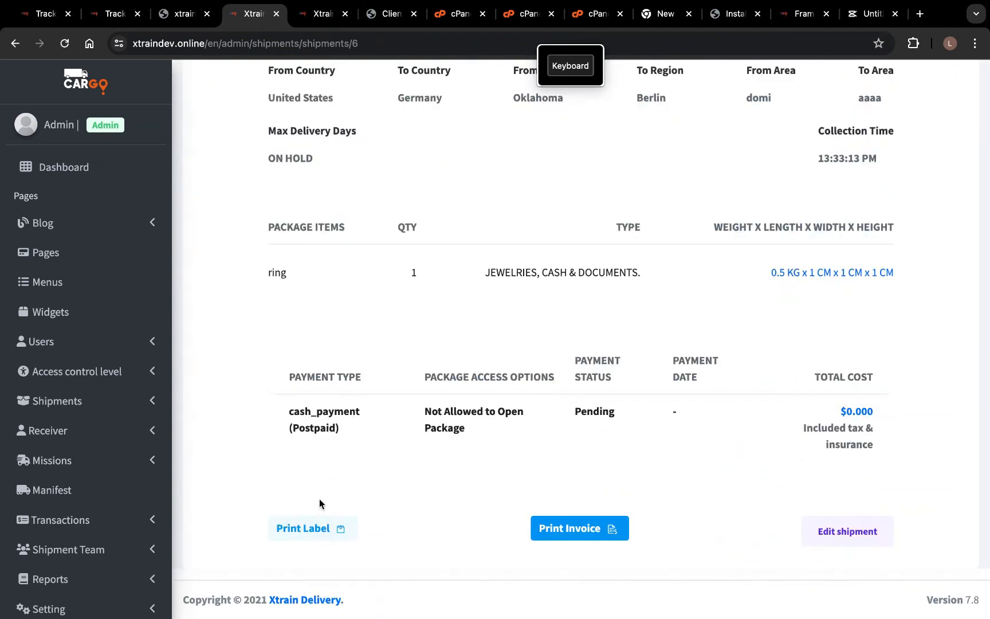
- Open AWB55264's printable label (COD $900.000, 0.5 KG) and cancel the print preview
{"action": "left_click", "coordinate": [307, 528]}
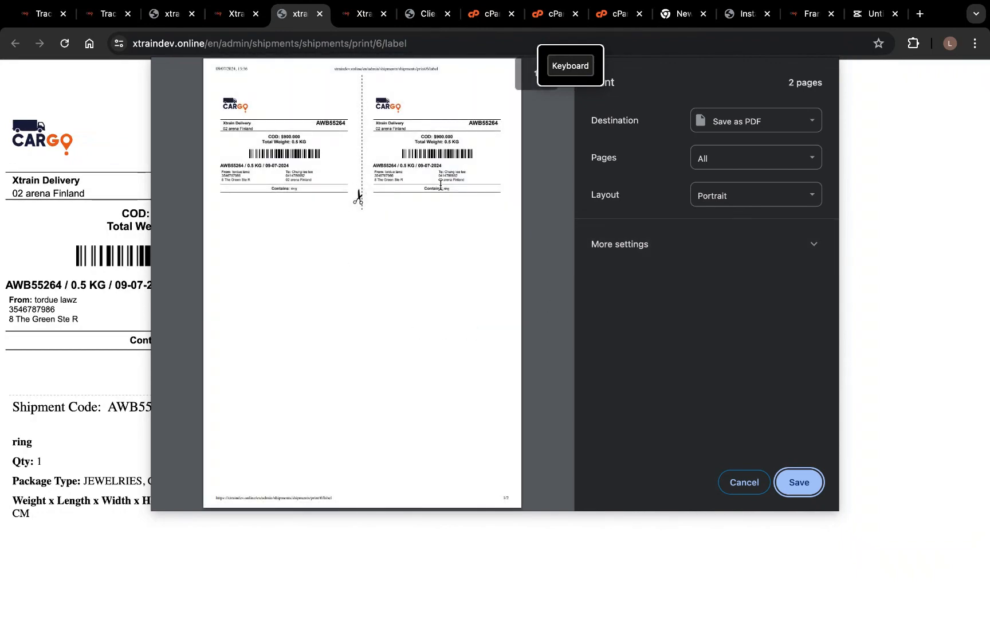
{"action": "left_click", "coordinate": [744, 481]}
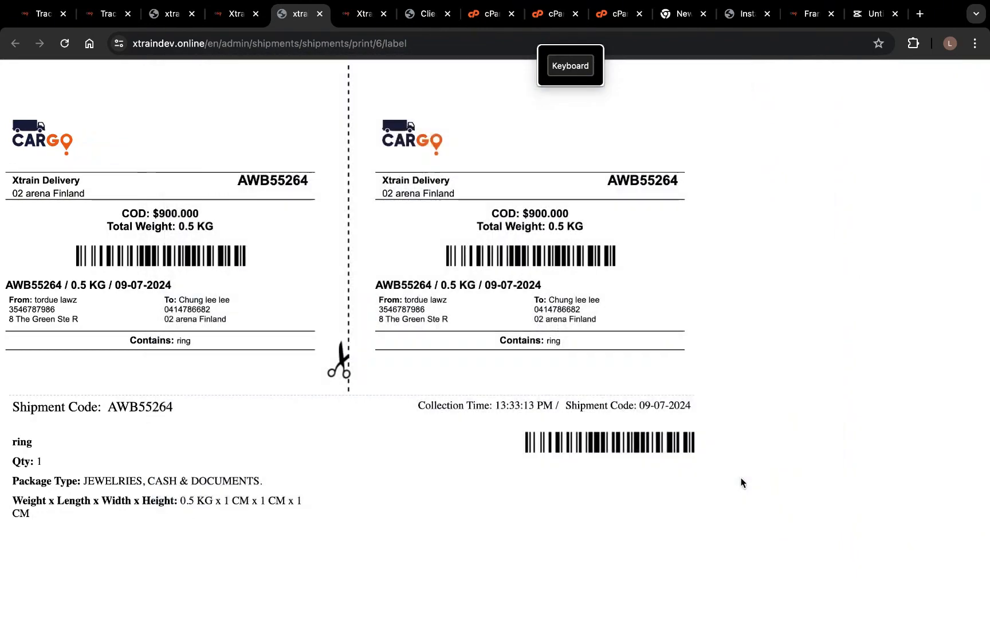